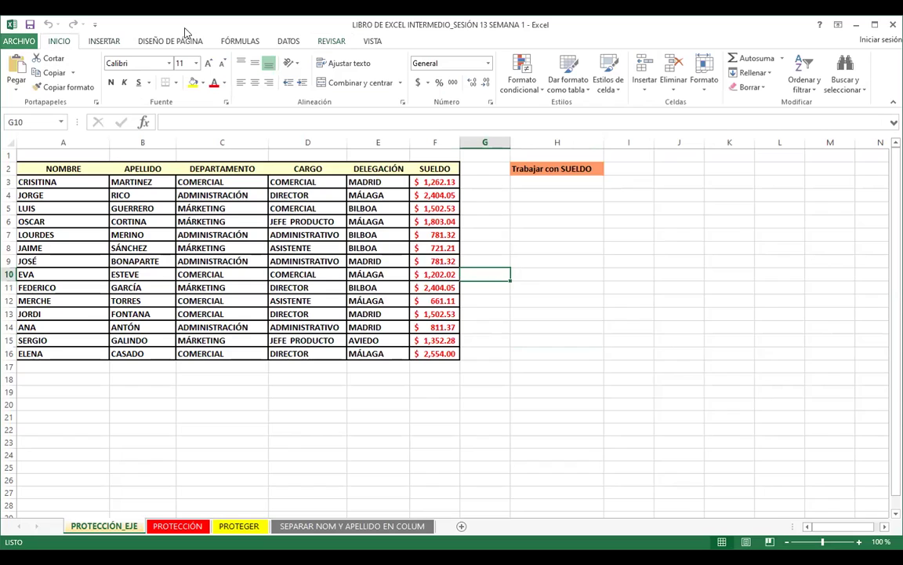
Step: Select the JEFE PRODUCTO and BILBOA cells in the employee table, then show the REVISAR ribbon
left_click(311, 220)
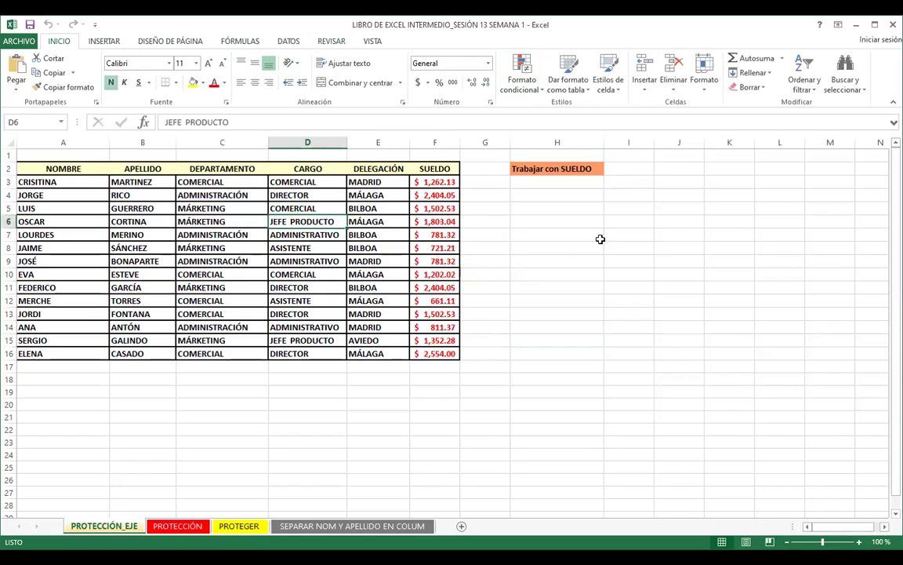
left_click(355, 393)
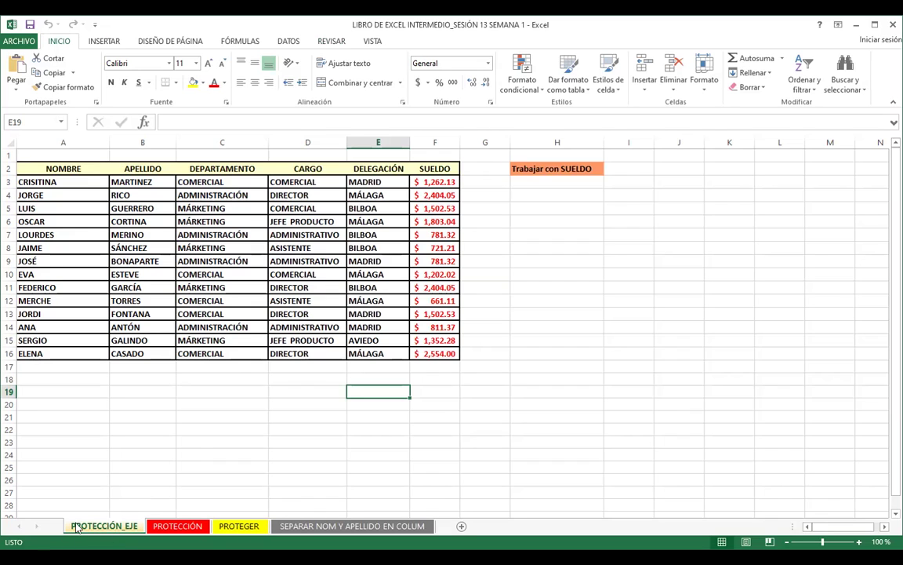
left_click(170, 431)
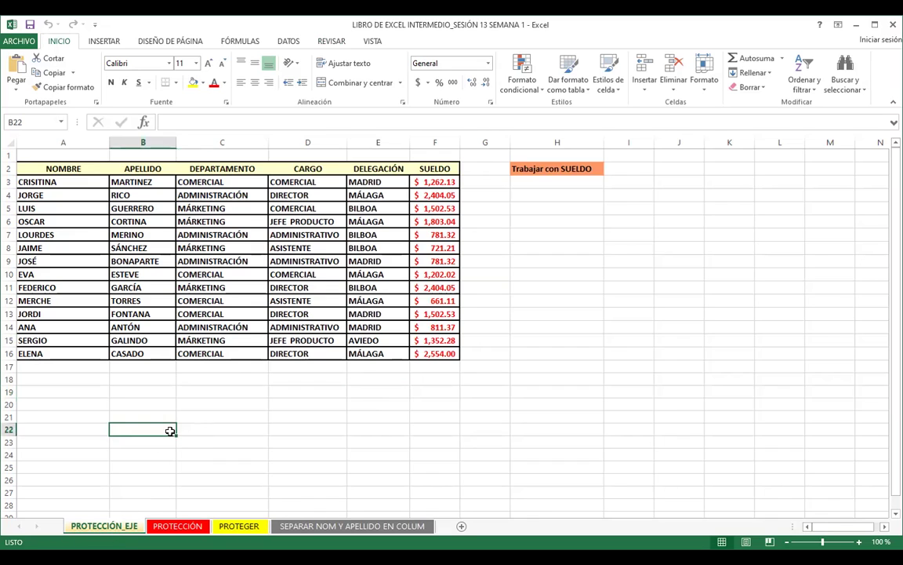
left_click(397, 287)
left_click(331, 42)
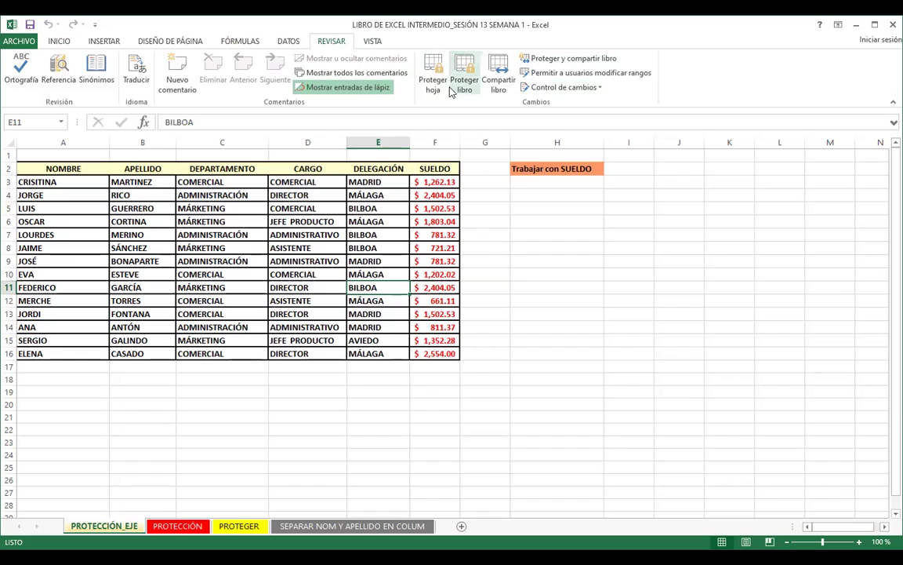
Step: Protect PROTECCIÓN_EJE with a confirmed password, allowing only selection of locked and unlocked cells
left_click(433, 68)
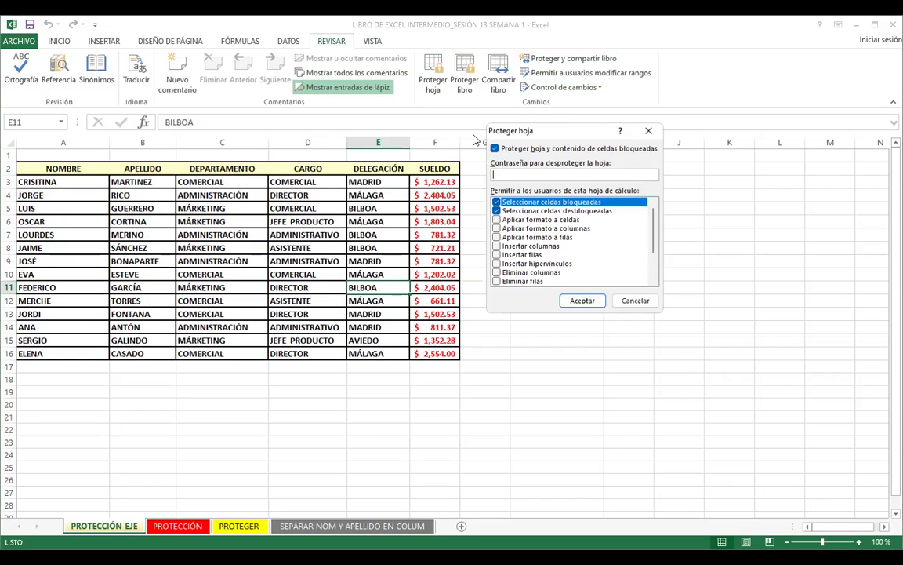
left_click_drag(555, 137, 474, 139)
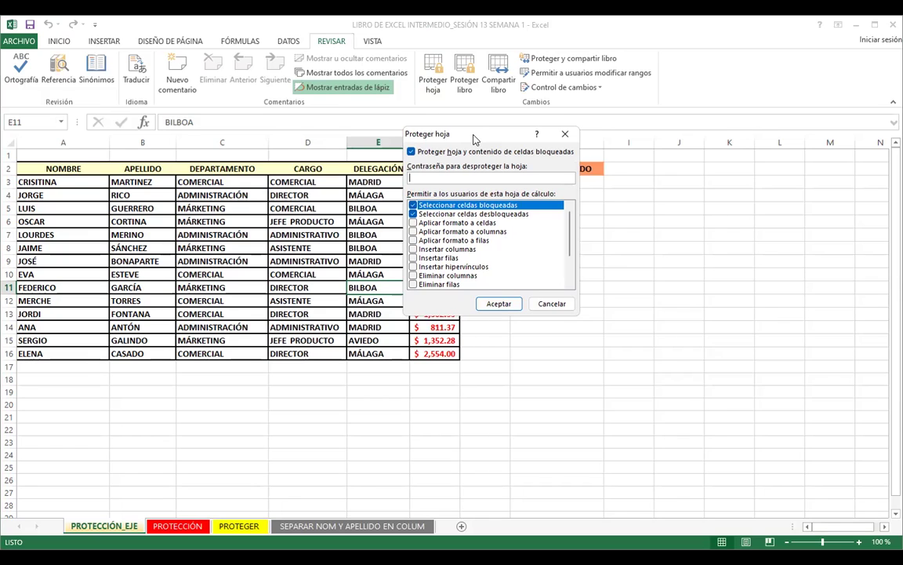
left_click(569, 243)
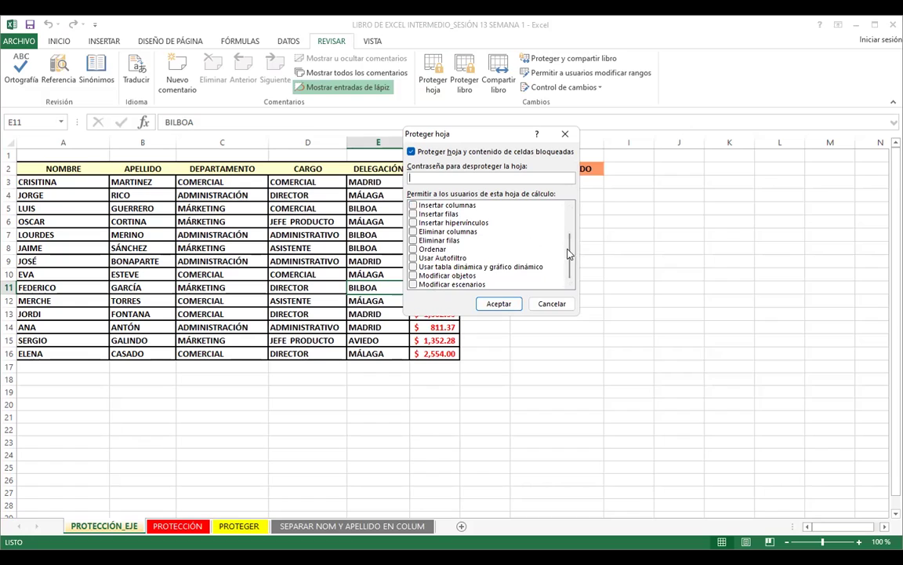
left_click_drag(569, 253, 570, 218)
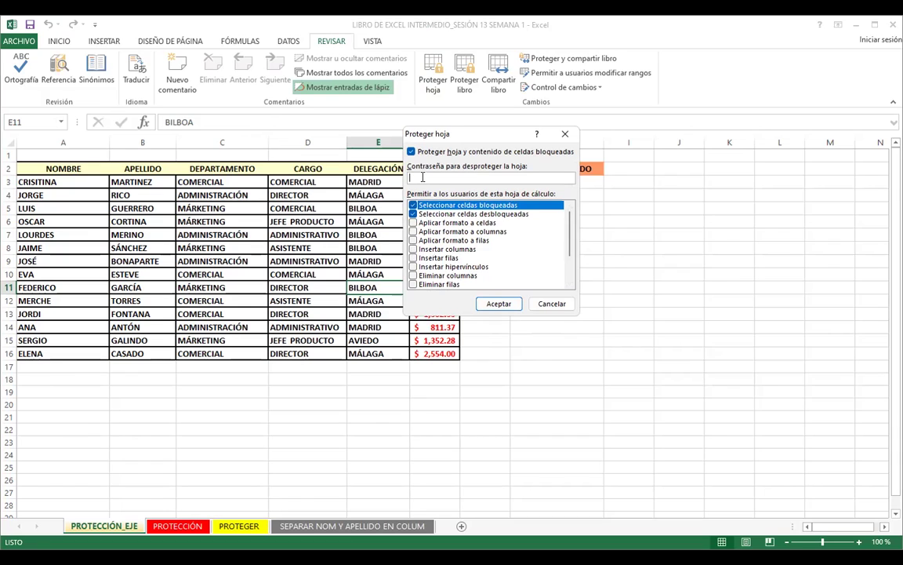
type("123")
left_click(498, 305)
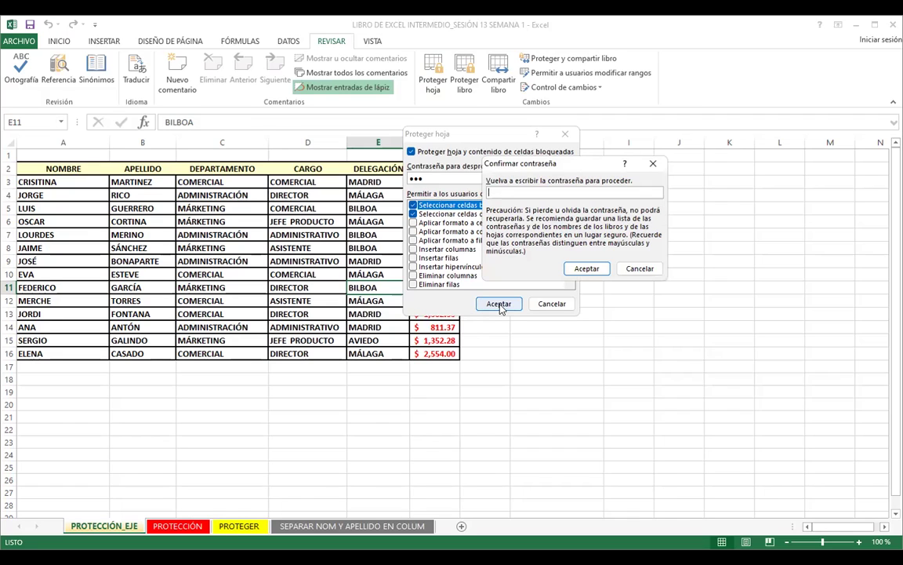
type("123")
left_click(586, 268)
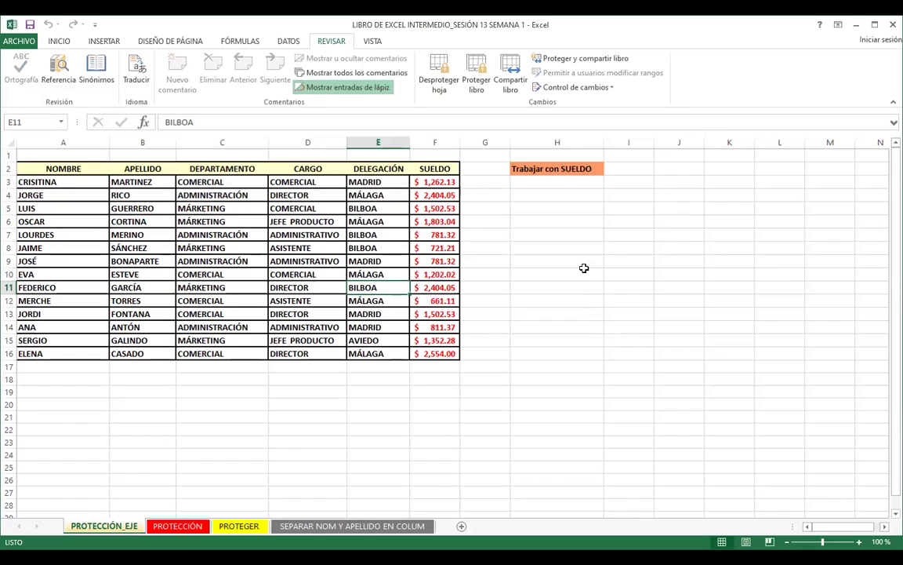
left_click(62, 43)
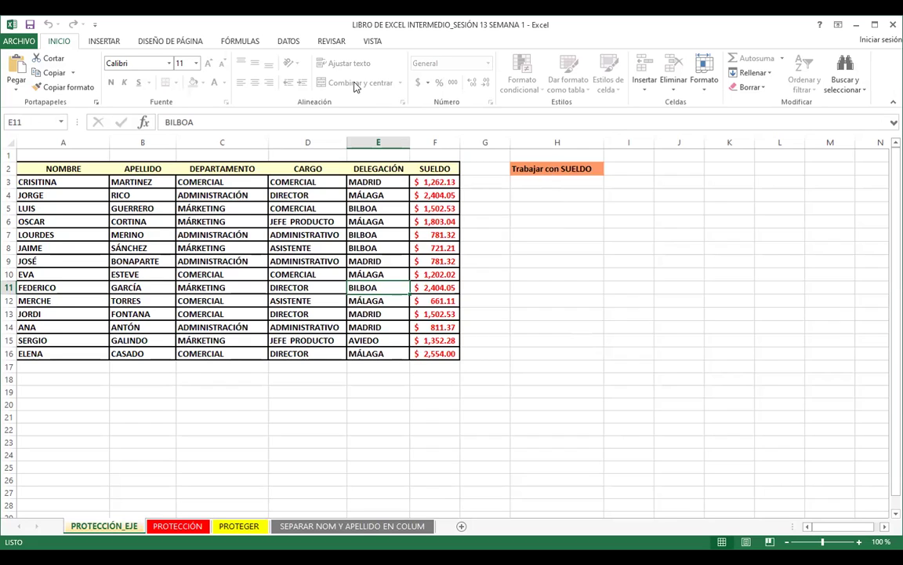
left_click(476, 258)
left_click(445, 260)
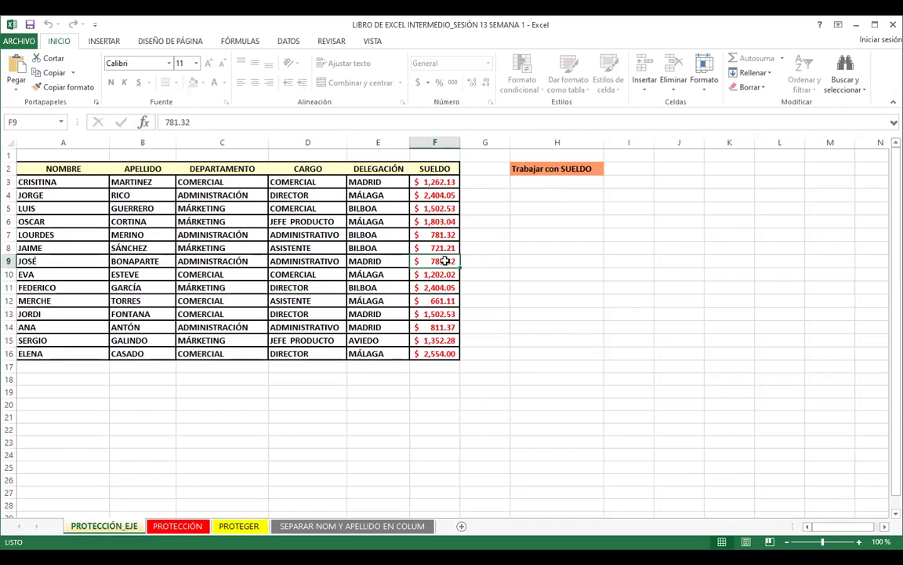
double_click(445, 261)
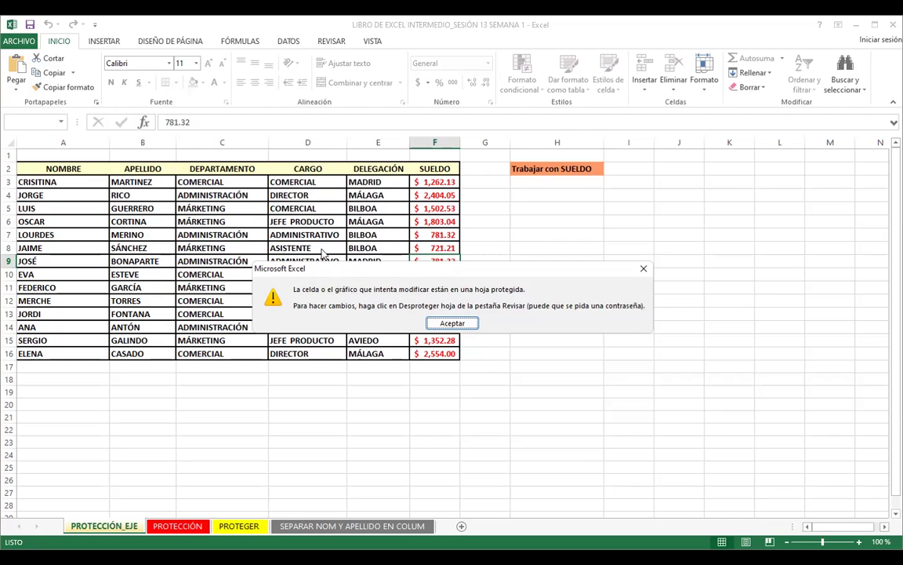
left_click(451, 324)
left_click_drag(225, 223, 472, 425)
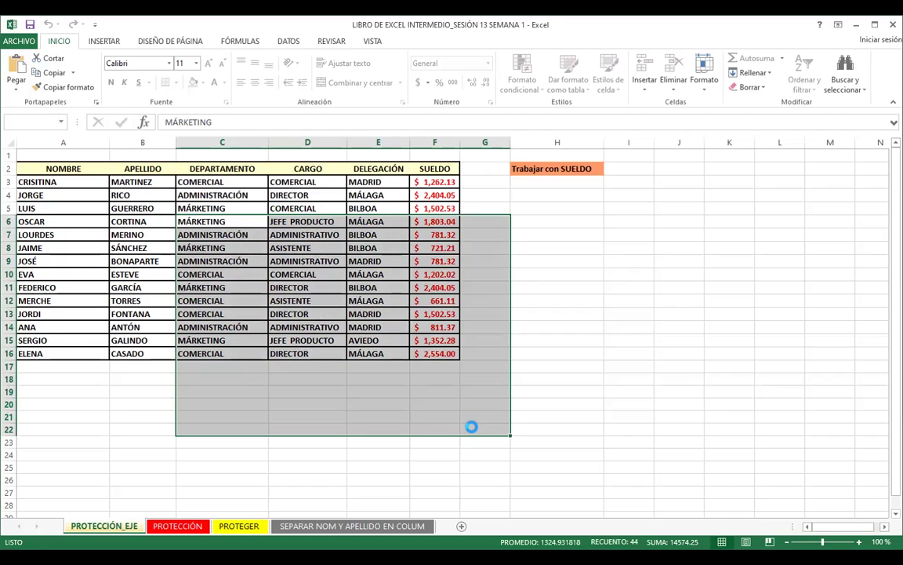
key("Delete")
key("Escape")
left_click(363, 353)
left_click(343, 406)
double_click(343, 407)
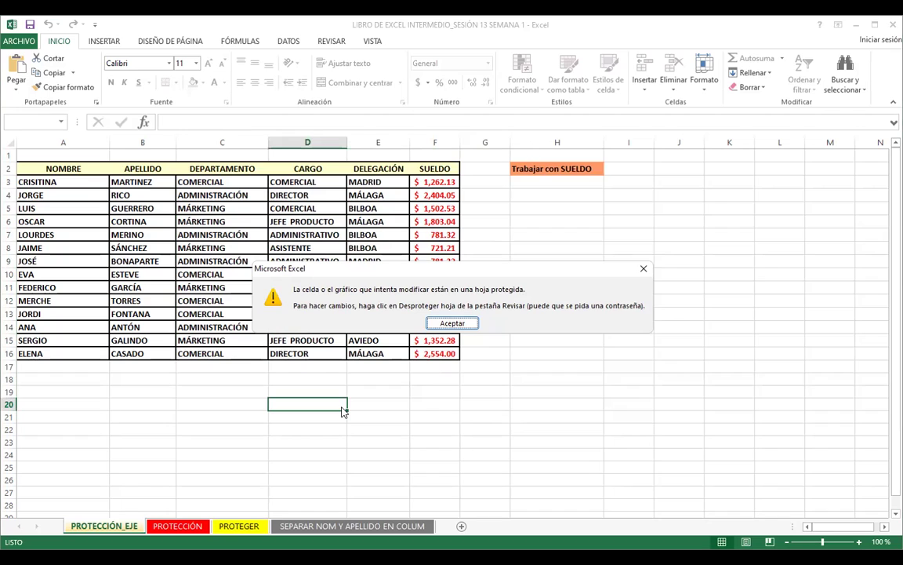
left_click(642, 271)
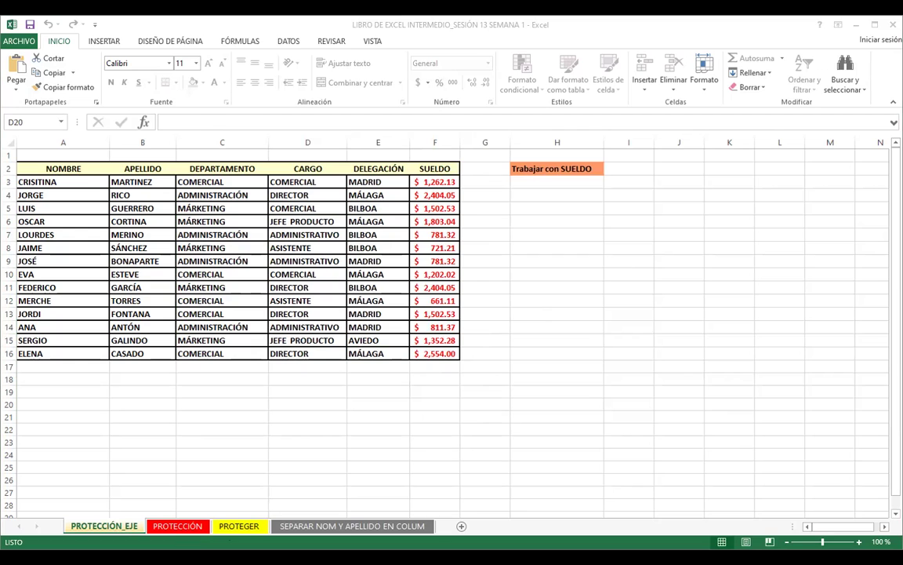
Step: Browse the PROTECCIÓN, PROTEGER and SEPARAR NOM Y APELLIDO EN COLUM sheets, selecting APELLIDO and NOMBRE cells
left_click(181, 526)
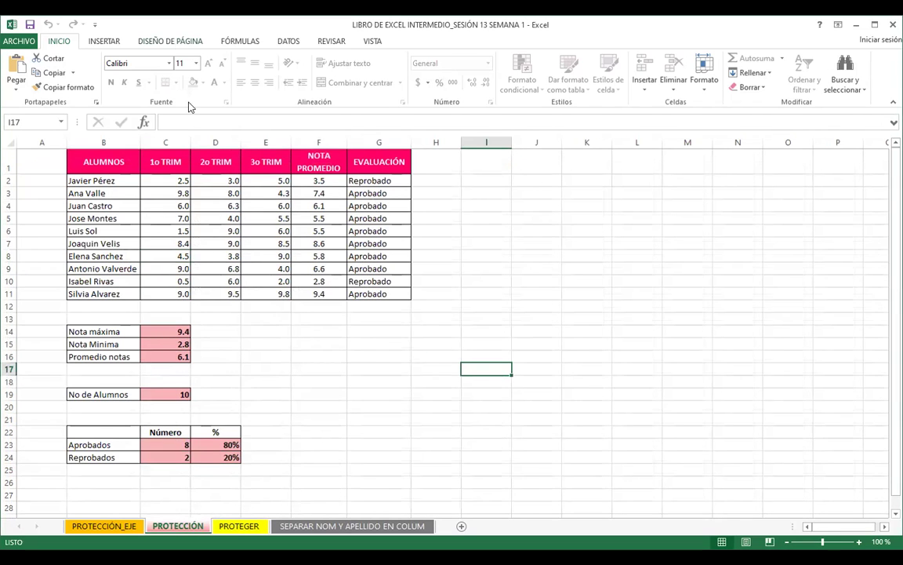
left_click(221, 183)
left_click(228, 525)
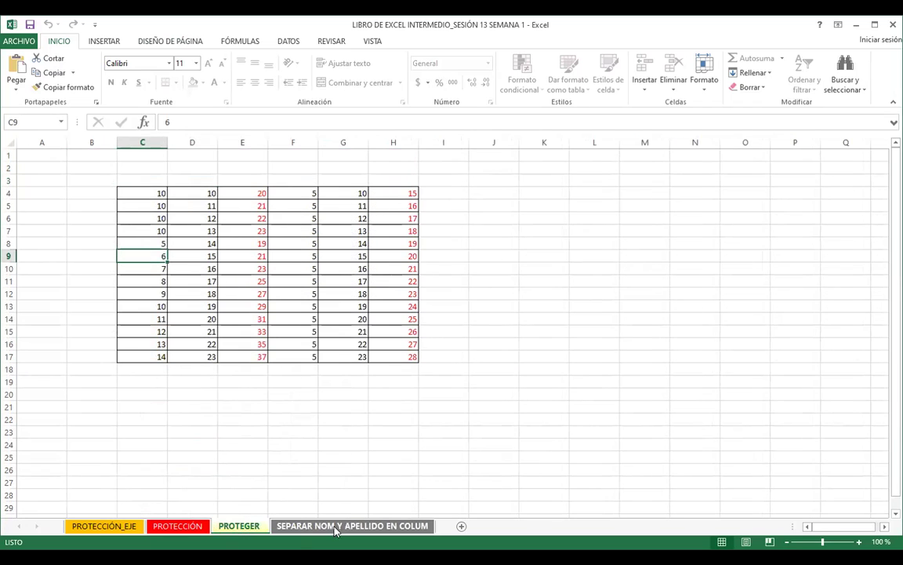
left_click(352, 526)
left_click(188, 316)
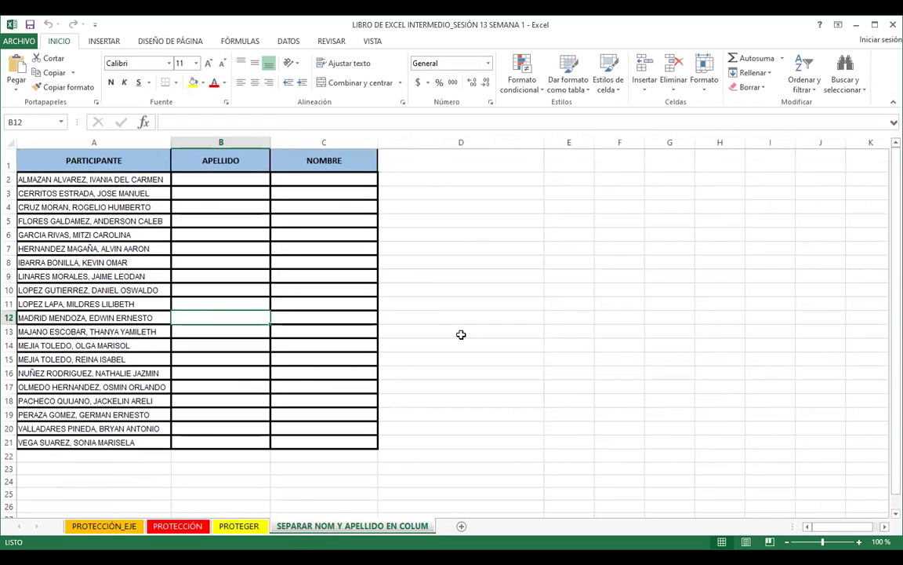
left_click(240, 249)
left_click(323, 298)
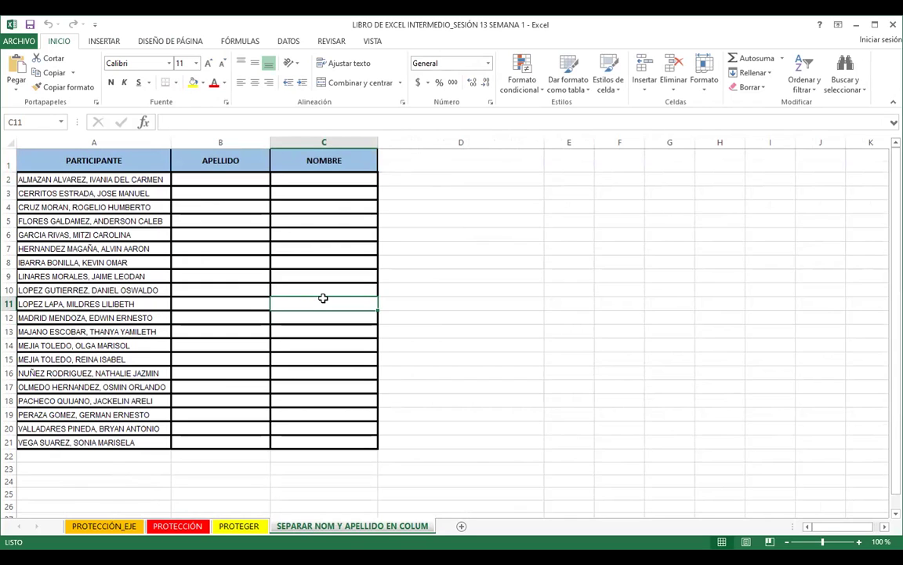
left_click(314, 263)
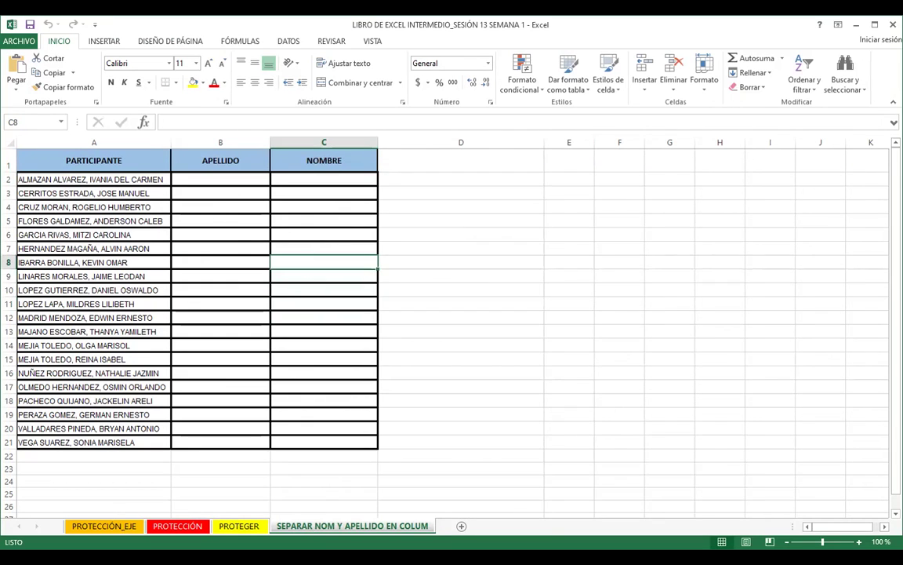
left_click(316, 246)
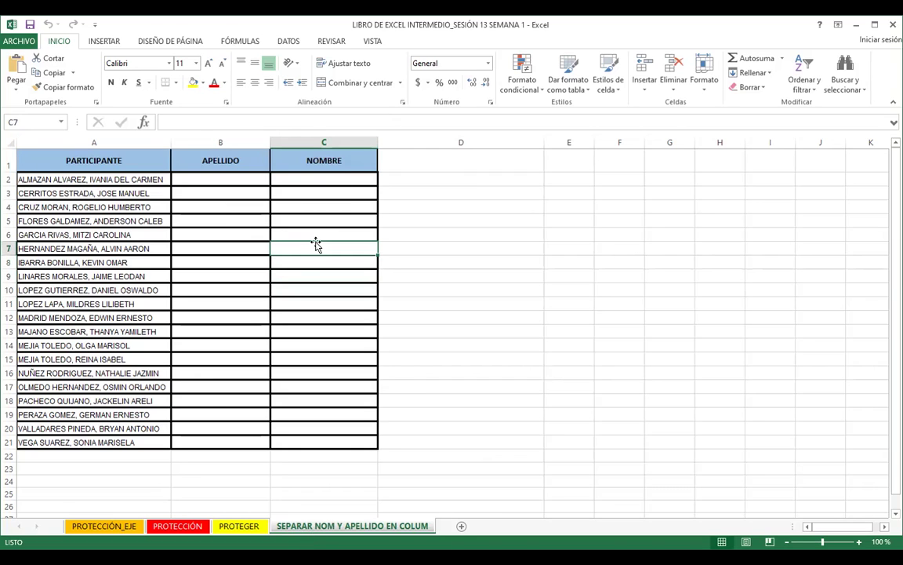
Step: Step through the Insert, Page Layout and Formulas ribbons to REVISAR
left_click(92, 43)
left_click(150, 41)
left_click(236, 41)
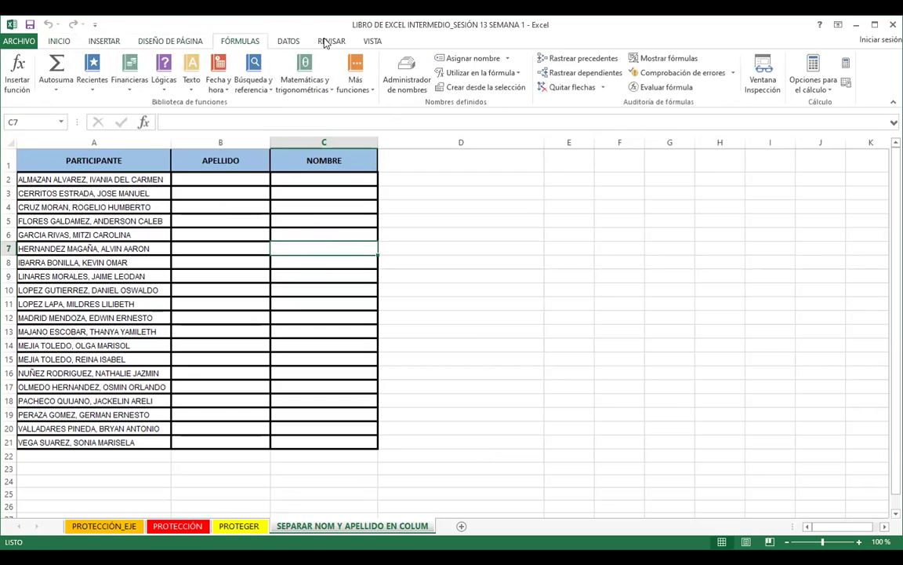
left_click(328, 43)
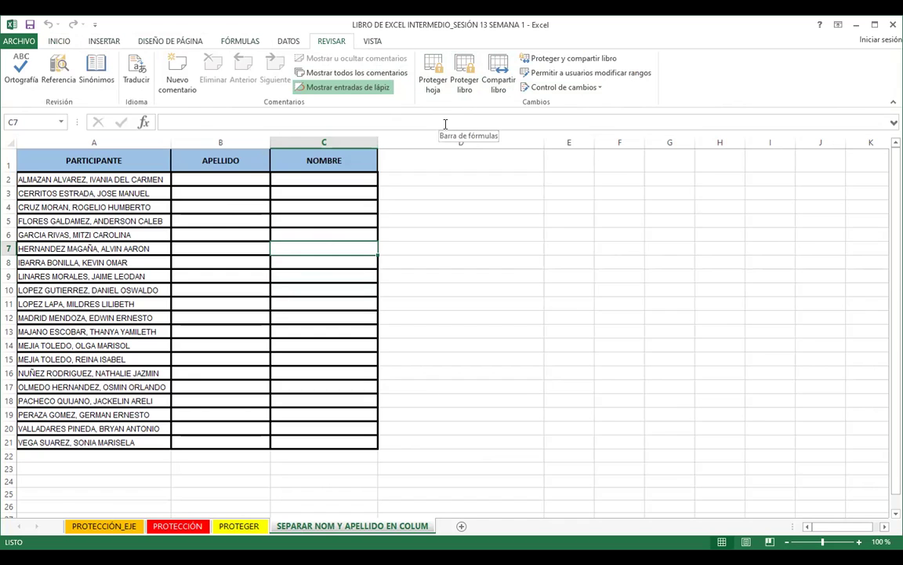
Step: Open Proteger hoja, cancel without protecting the name-splitting sheet, and go to PROTECCIÓN_EJE
left_click(434, 74)
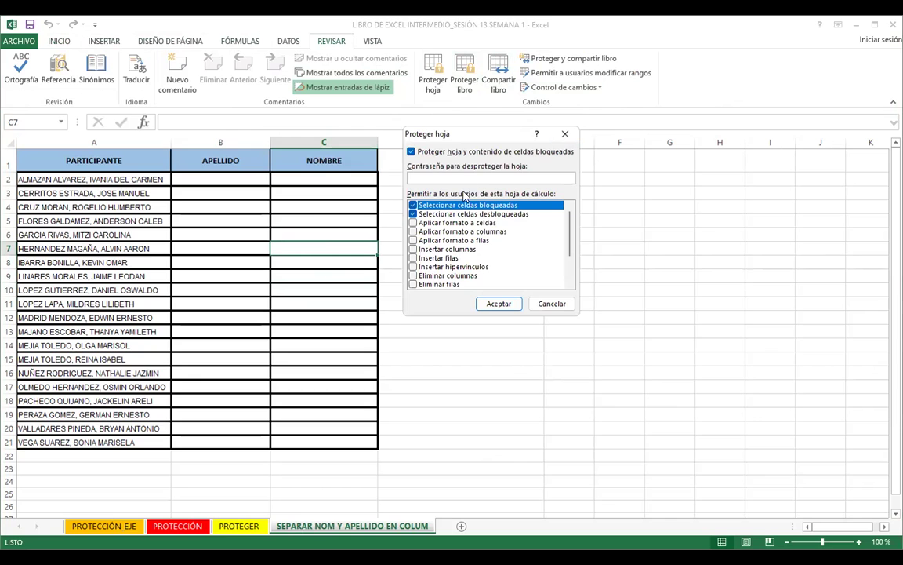
left_click(565, 134)
left_click(451, 307)
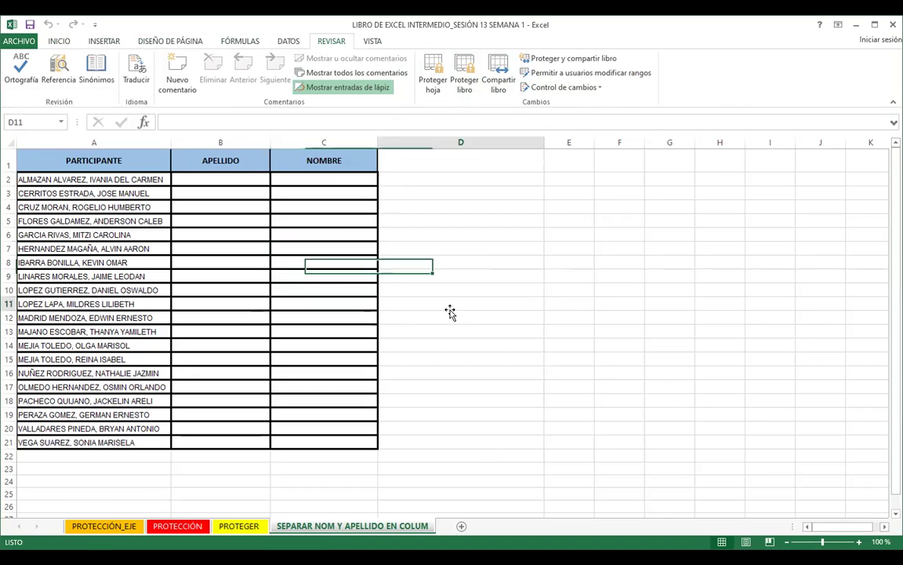
left_click(102, 525)
left_click(269, 377)
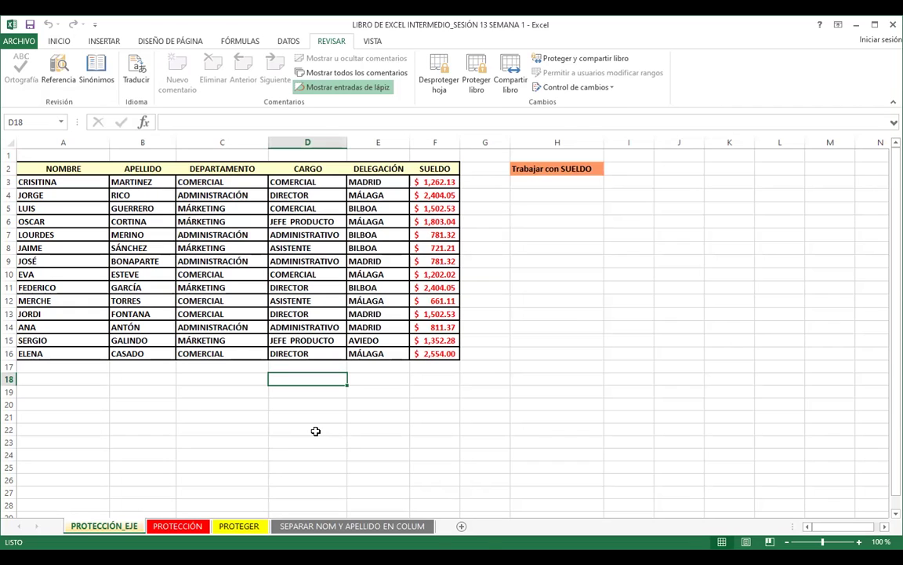
Step: Insert Hoja1, give A2:I16 all borders and olive-yellow fill, then try editing B17 on PROTECCIÓN_EJE
left_click(461, 526)
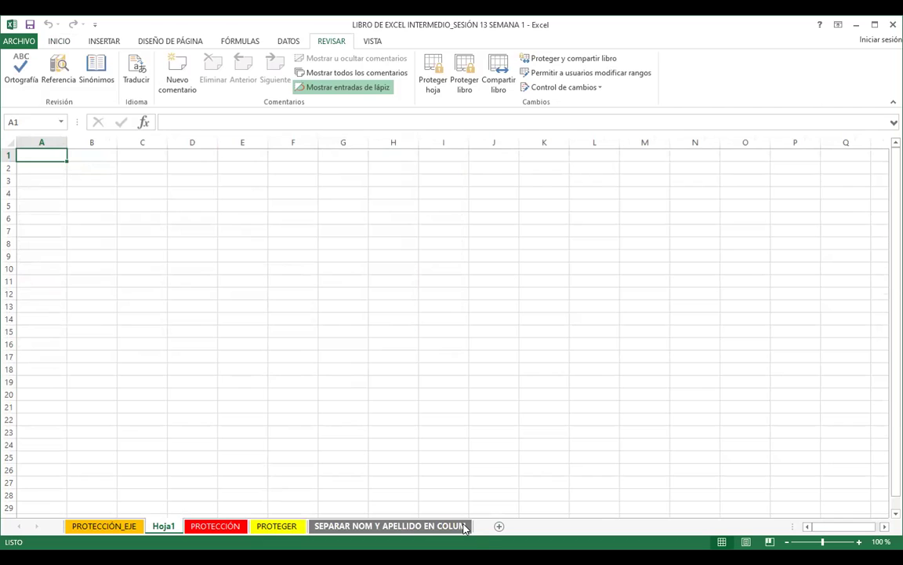
left_click(52, 43)
left_click_drag(41, 167, 444, 344)
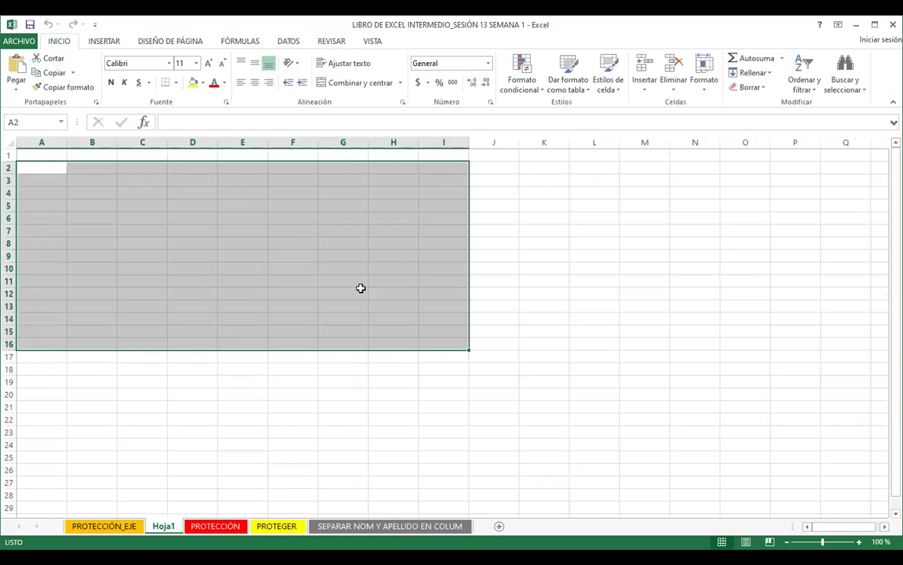
left_click(175, 84)
left_click(188, 187)
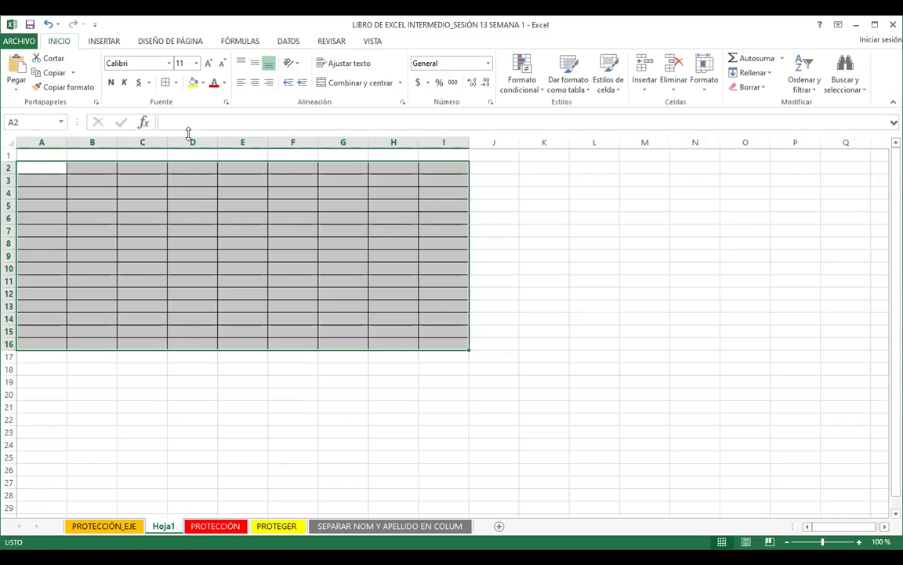
left_click(192, 84)
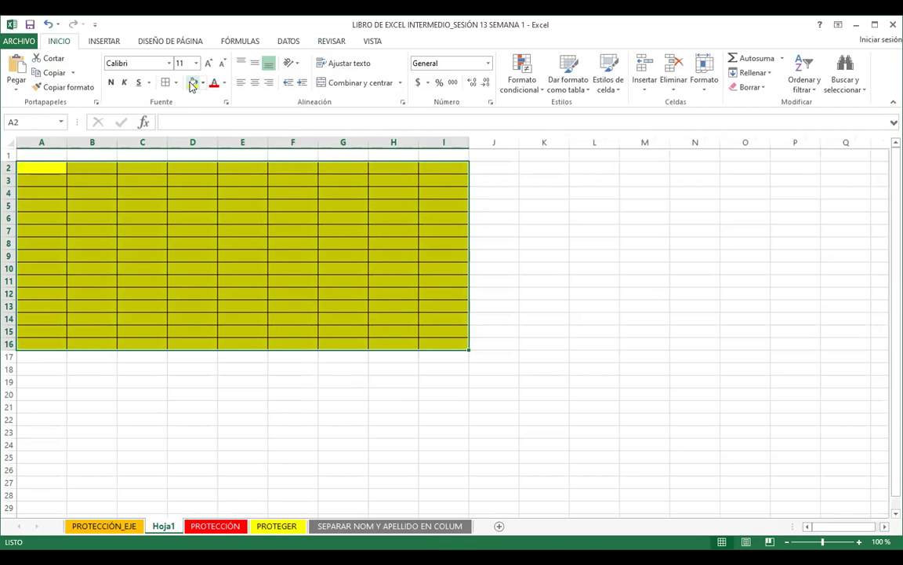
left_click(105, 525)
left_click(160, 366)
type("a")
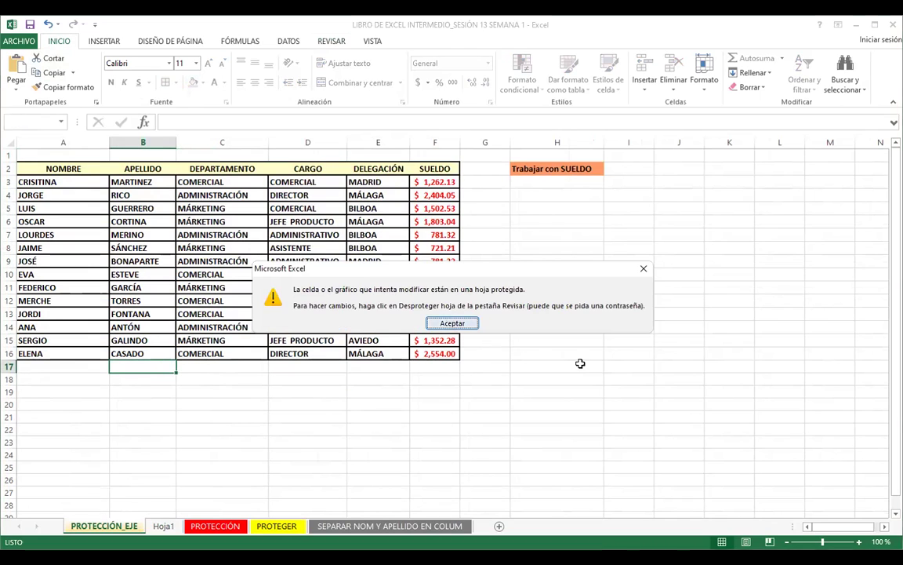
key("Return")
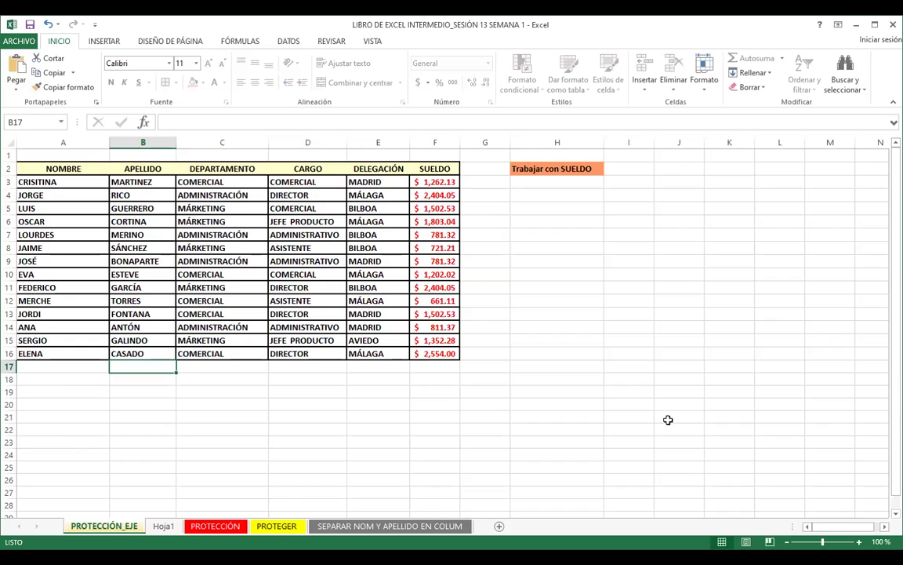
left_click(378, 289)
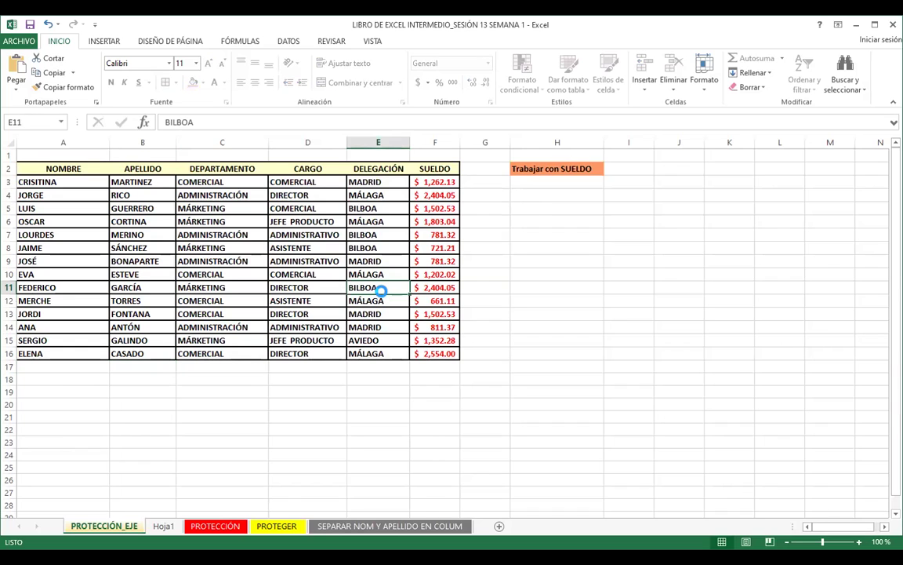
double_click(379, 289)
left_click(451, 324)
left_click(553, 314)
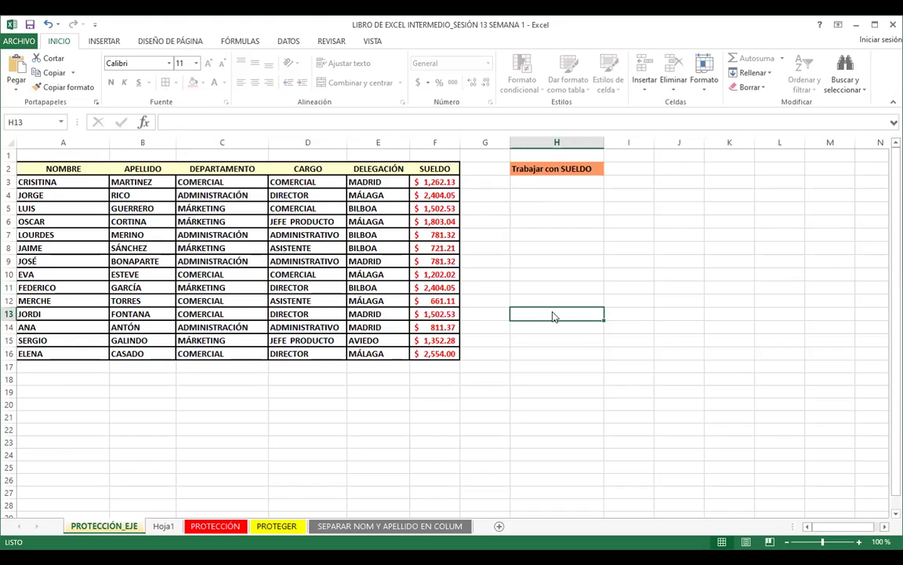
double_click(553, 314)
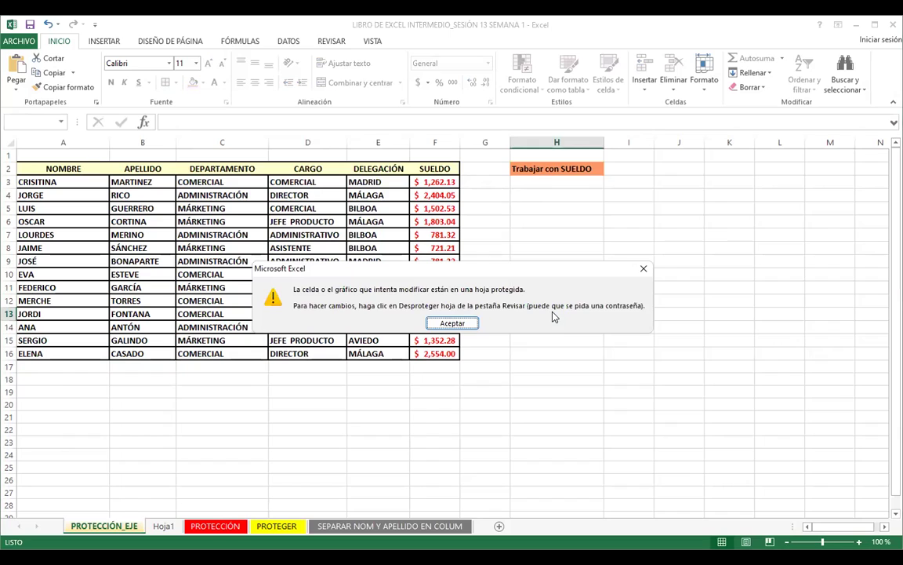
left_click(642, 268)
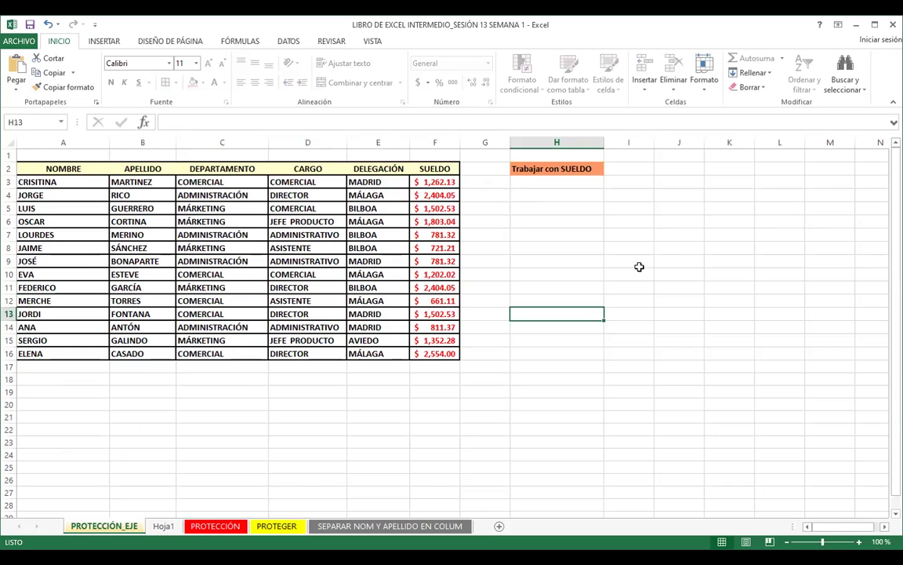
Step: Move through the sheet tabs to Hoja1 and delete it, confirming with Eliminar
left_click(340, 527)
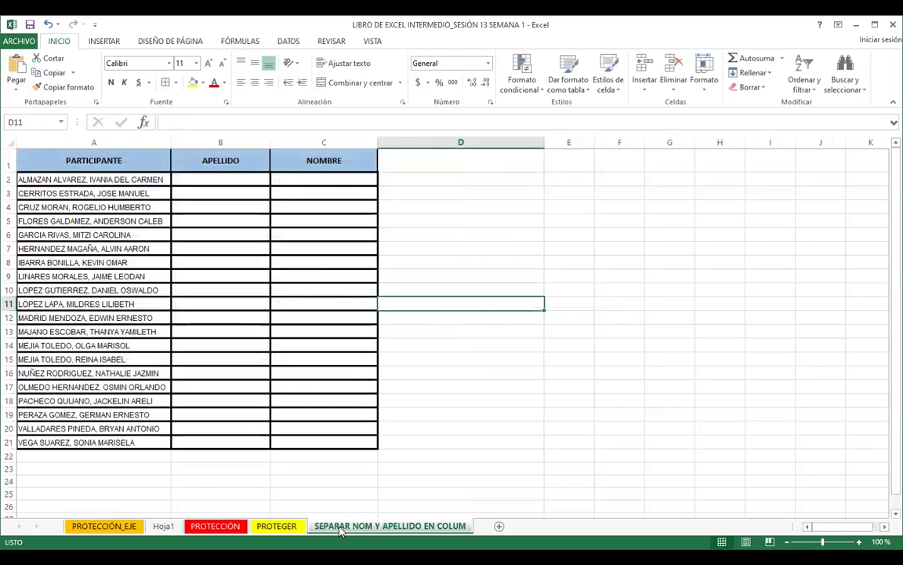
left_click(102, 526)
left_click(404, 415)
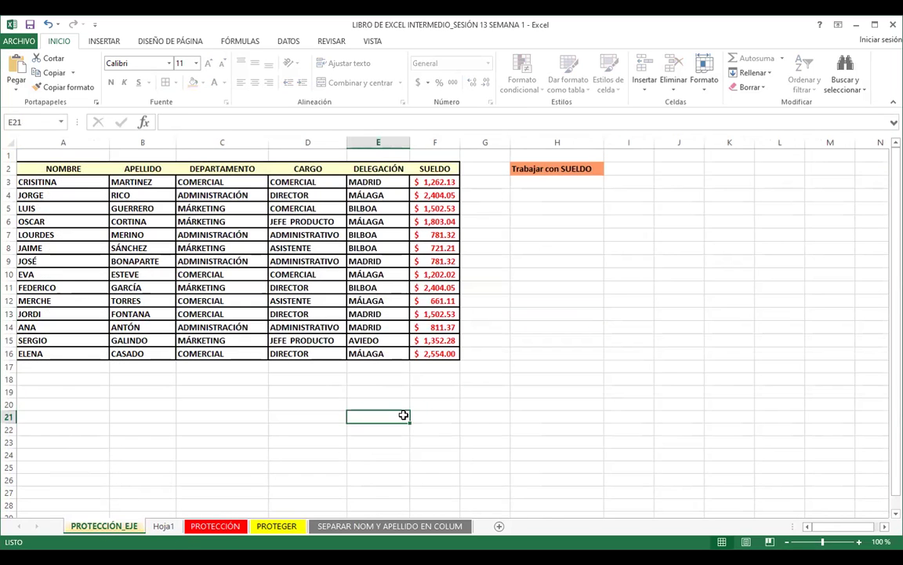
left_click(163, 526)
right_click(163, 526)
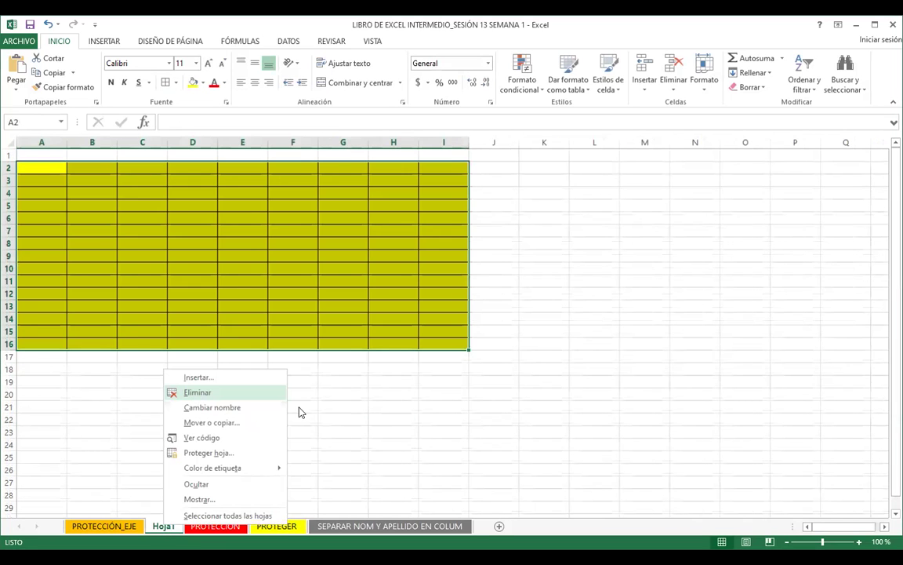
left_click(196, 391)
left_click(417, 321)
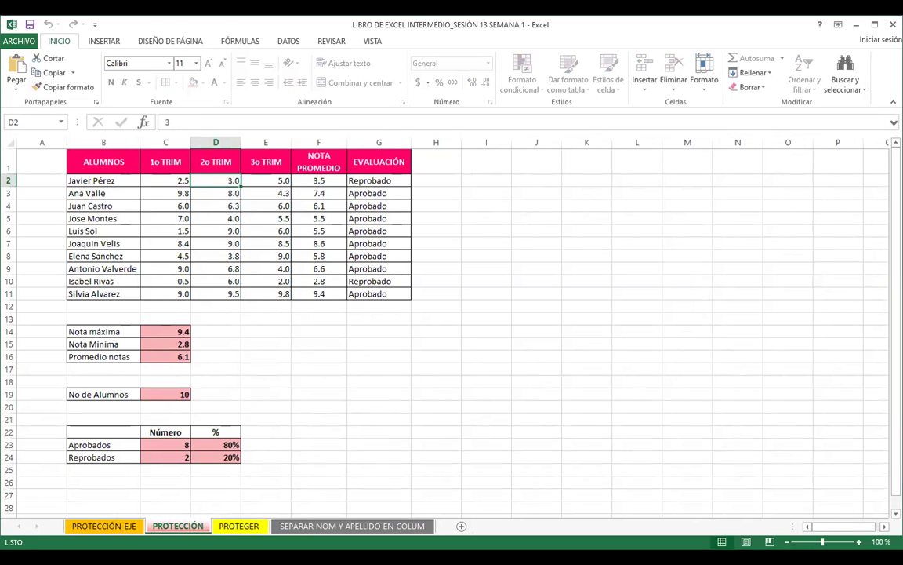
Step: Hide the PROTECCIÓN_EJE sheet using the Ocultar command on its tab
left_click(104, 526)
right_click(105, 528)
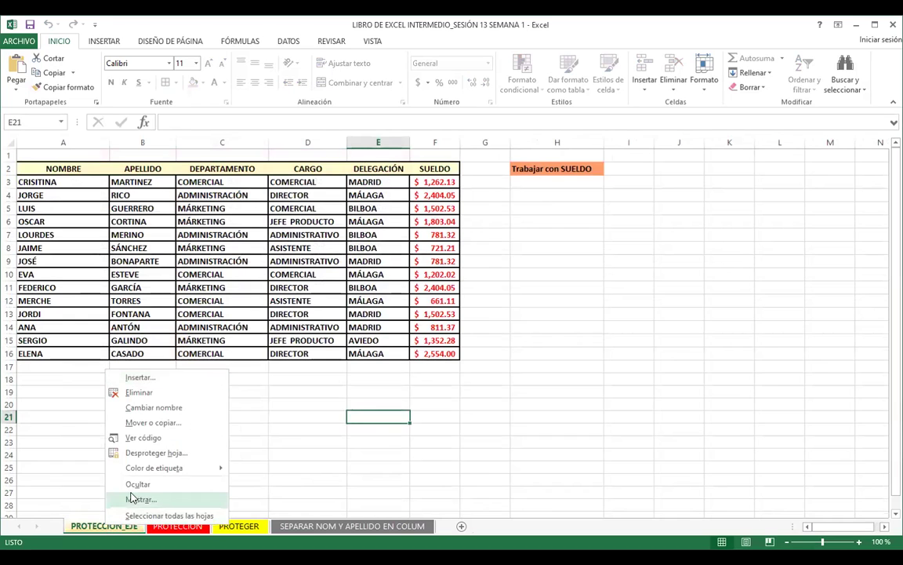
left_click(137, 485)
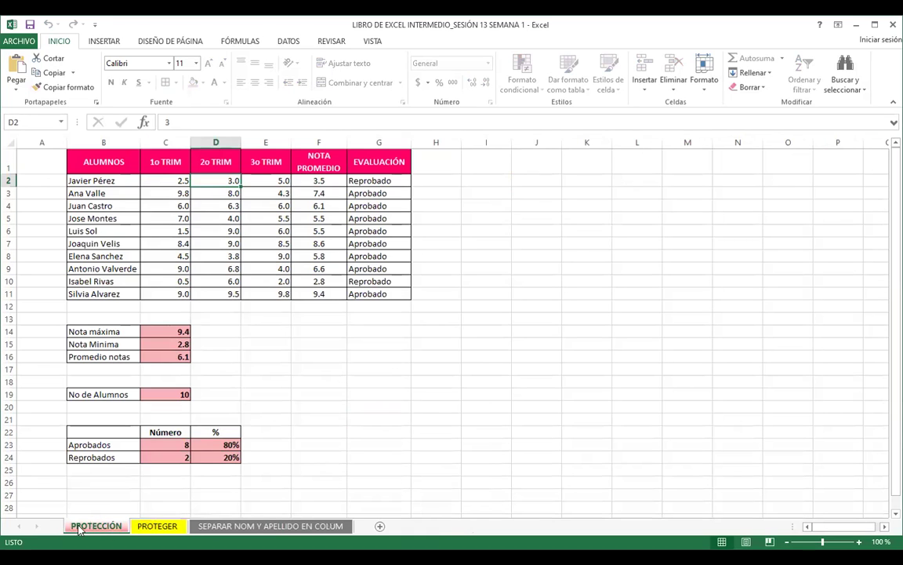
Step: Check the Mostrar hidden-sheet list, close it unchanged, and go to SEPARAR NOM Y APELLIDO EN COLUM
right_click(87, 523)
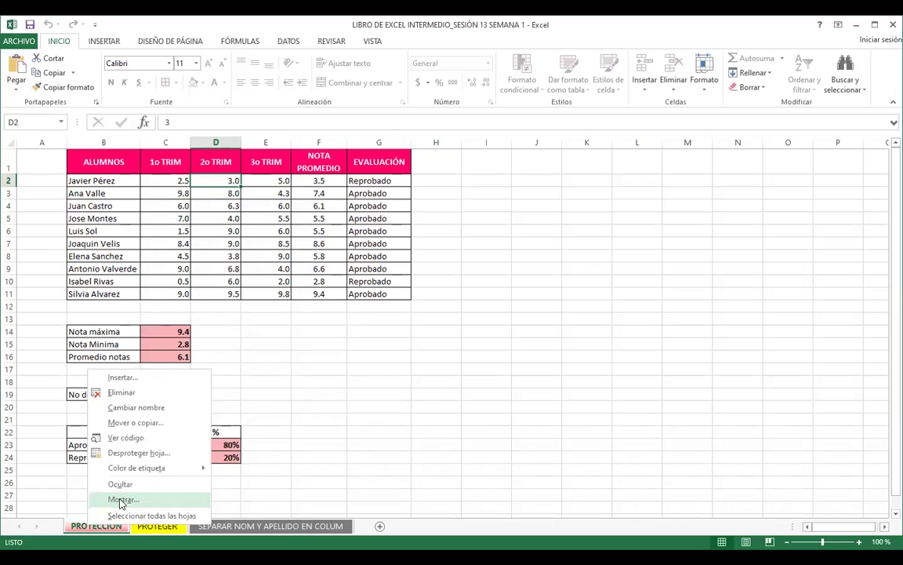
left_click(122, 499)
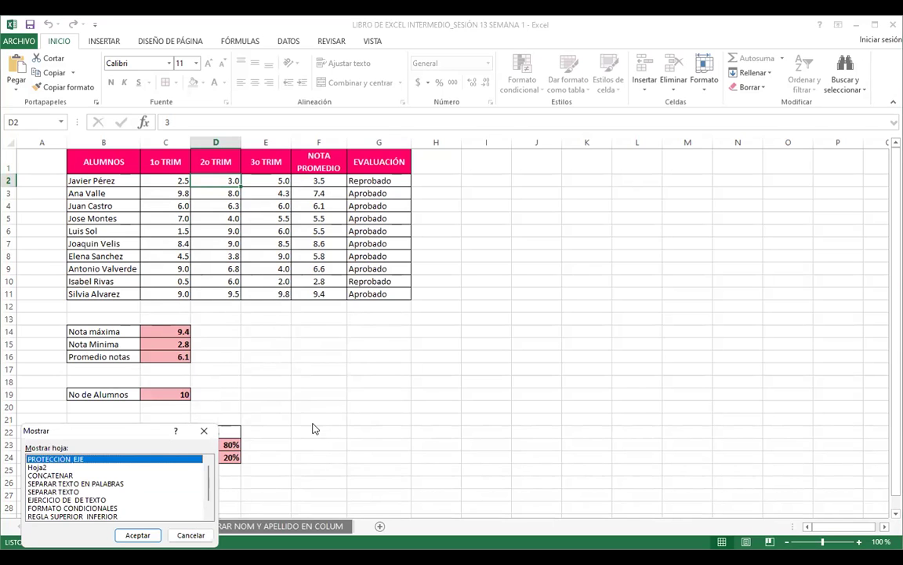
left_click(203, 430)
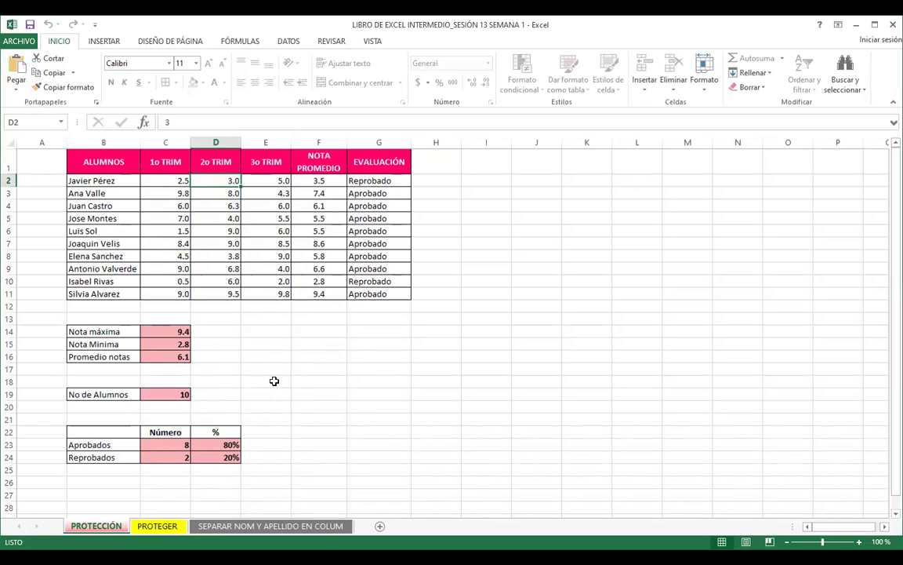
left_click(383, 395)
left_click(213, 527)
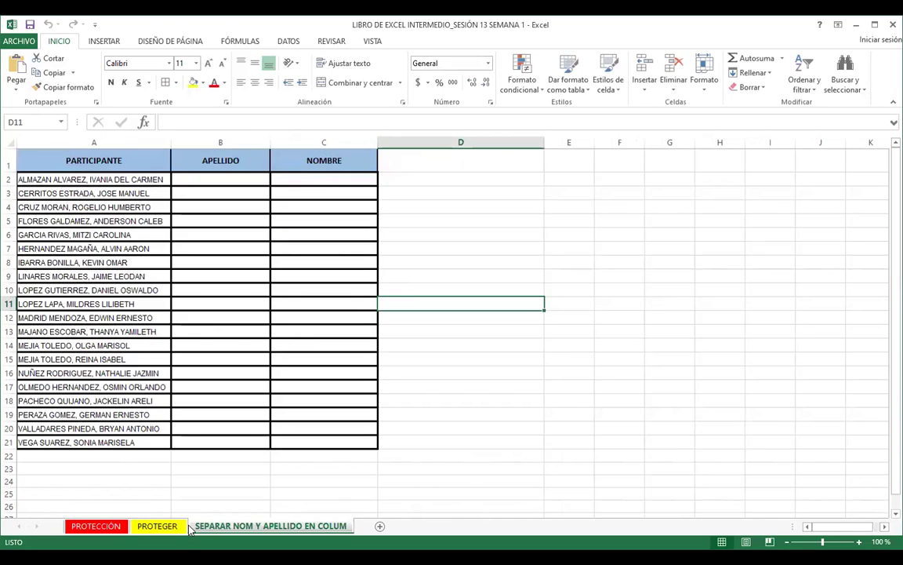
Step: Unhide PROTECCIÓN_EJE by choosing it in the Mostrar hoja list of hidden sheets
left_click(158, 526)
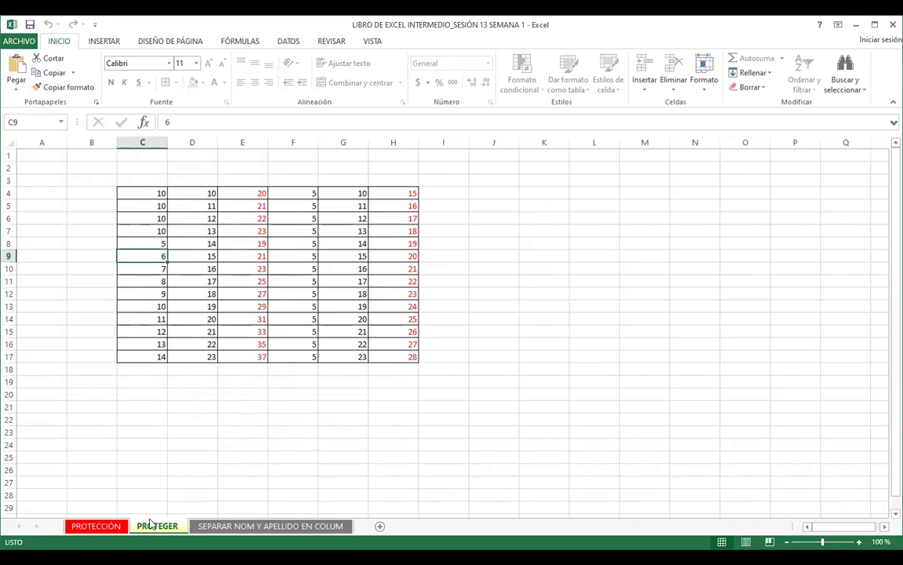
right_click(153, 523)
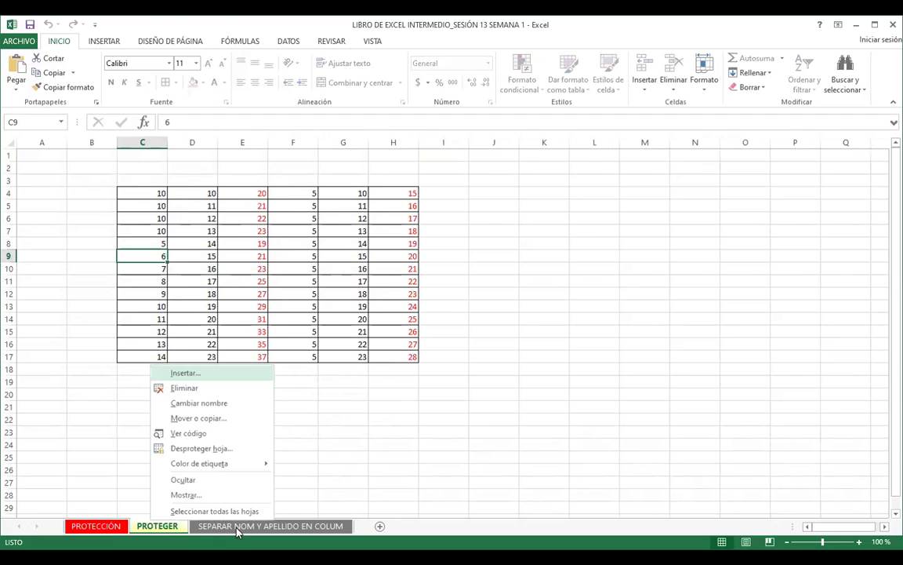
left_click(238, 528)
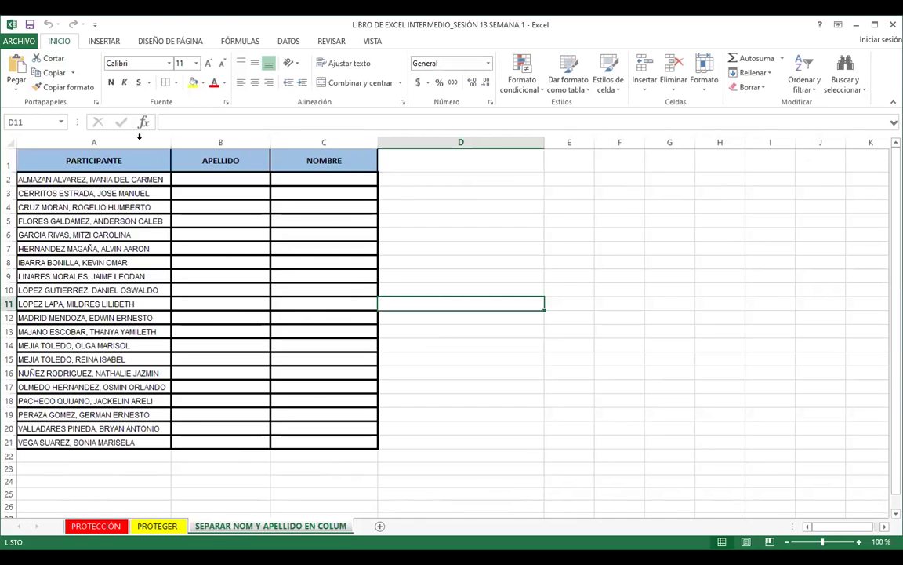
right_click(220, 524)
left_click(239, 499)
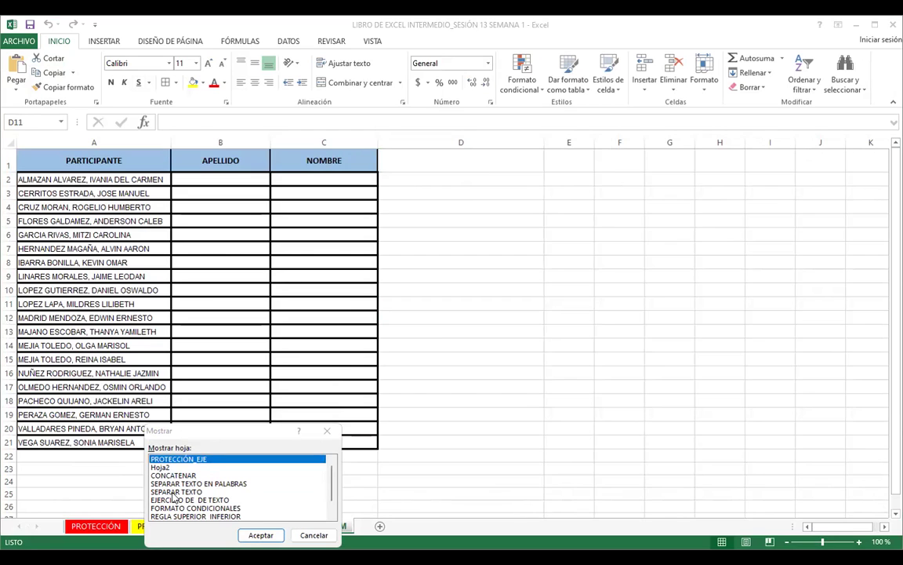
scroll(174, 498, "down", 1)
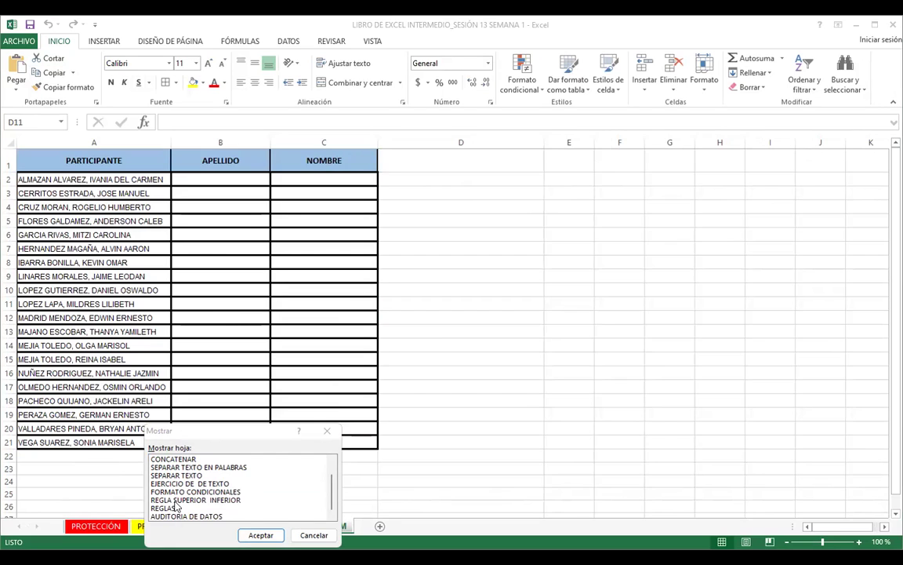
key("Home")
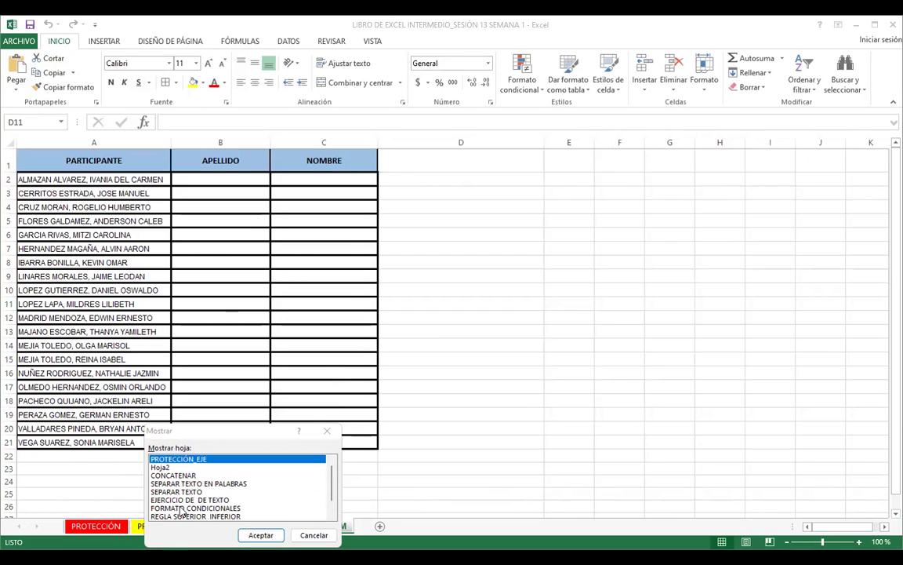
scroll(182, 508, "down", 1)
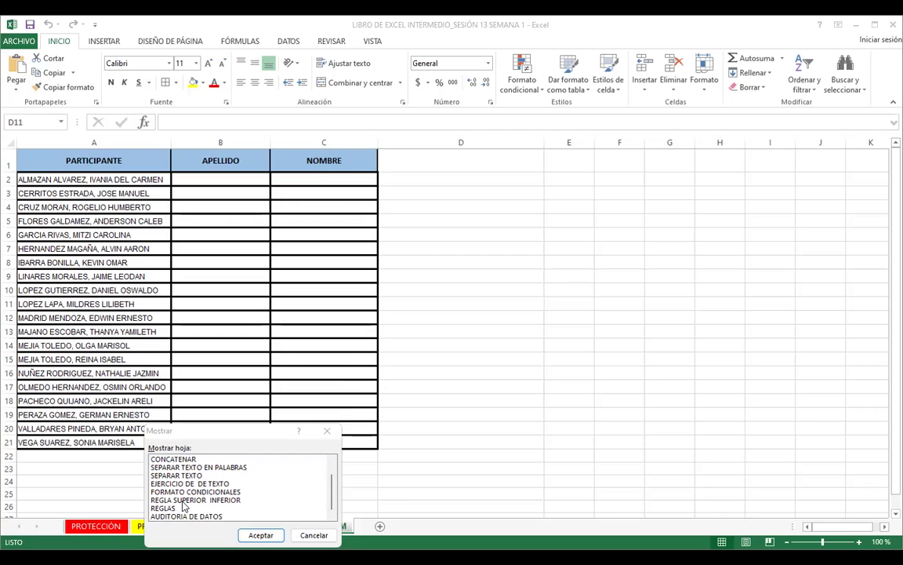
scroll(183, 508, "up", 1)
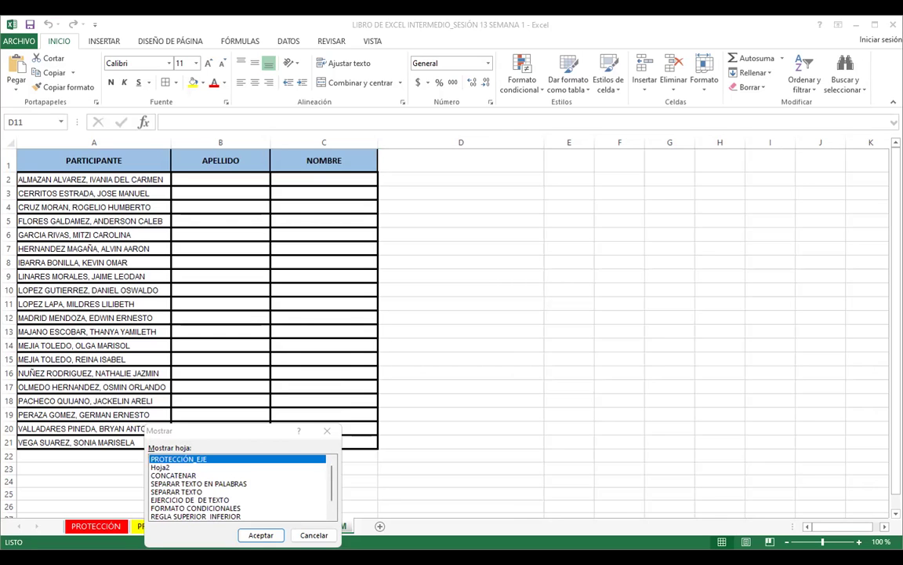
key("Return")
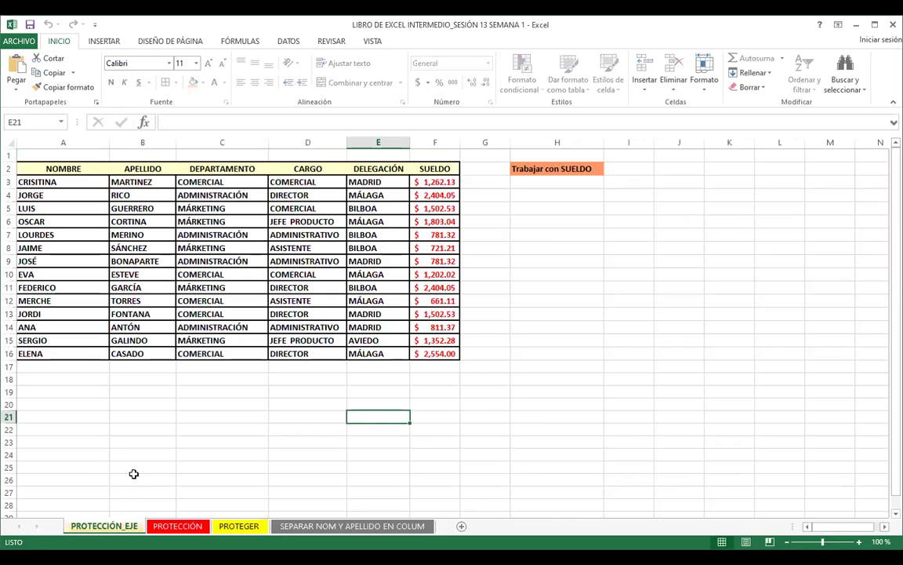
left_click(135, 474)
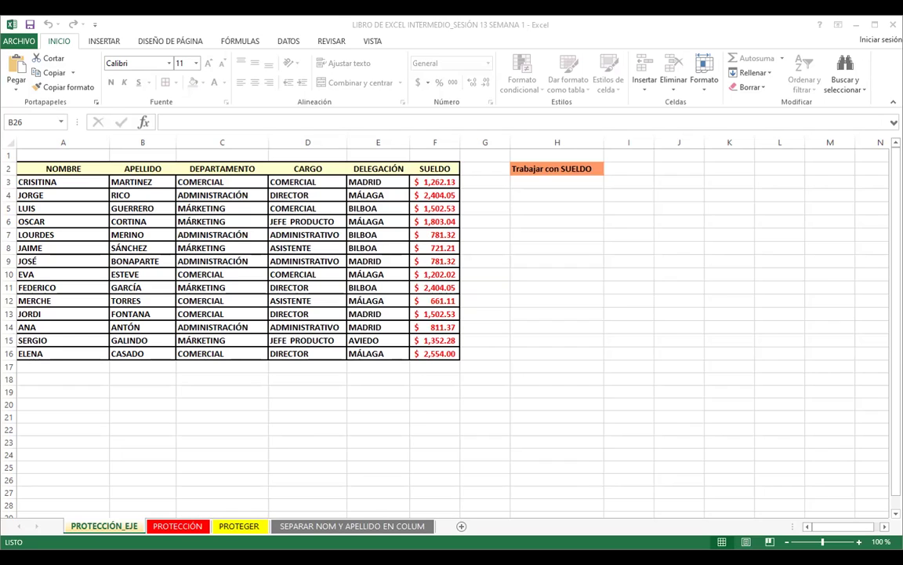
left_click(557, 273)
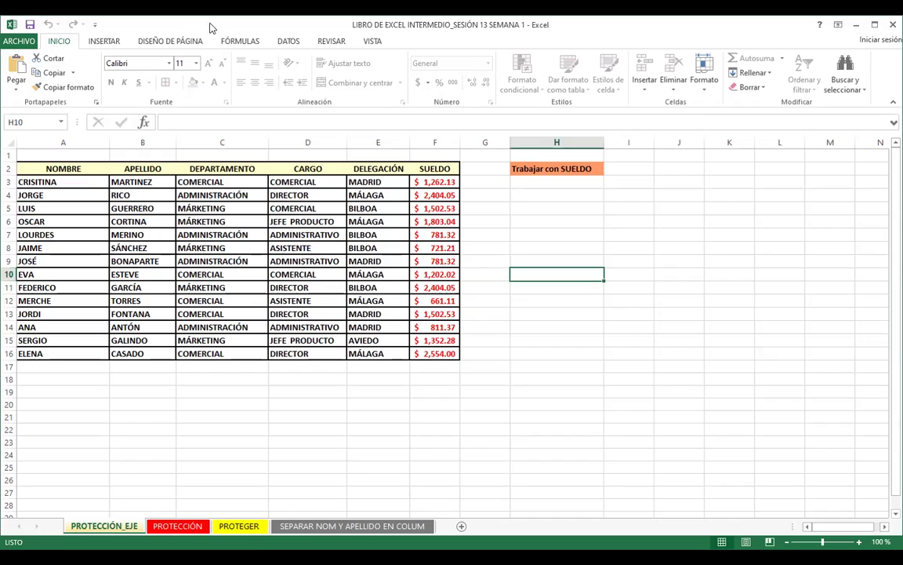
Step: Answer No to the 'ya está abierto' prompt, keeping the already-open workbook
left_click(537, 368)
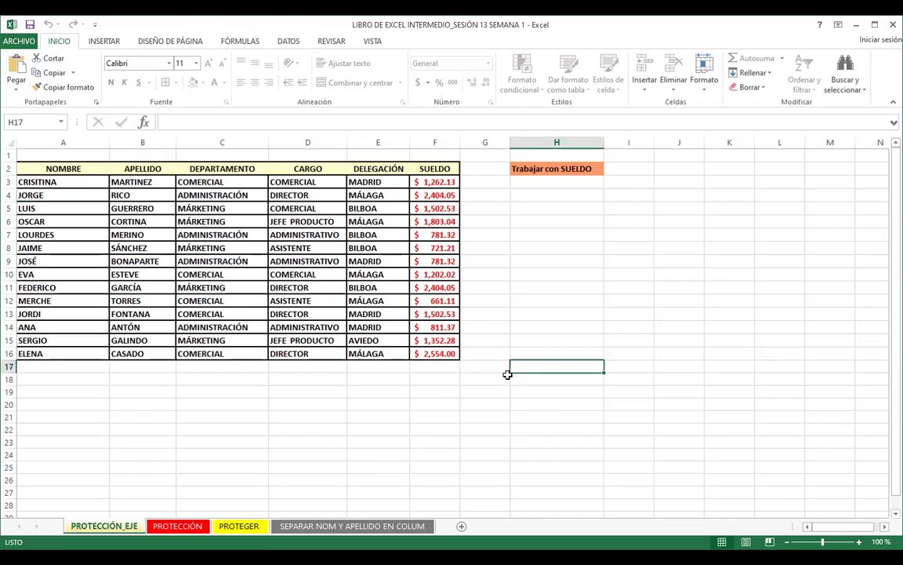
key("alt+Tab")
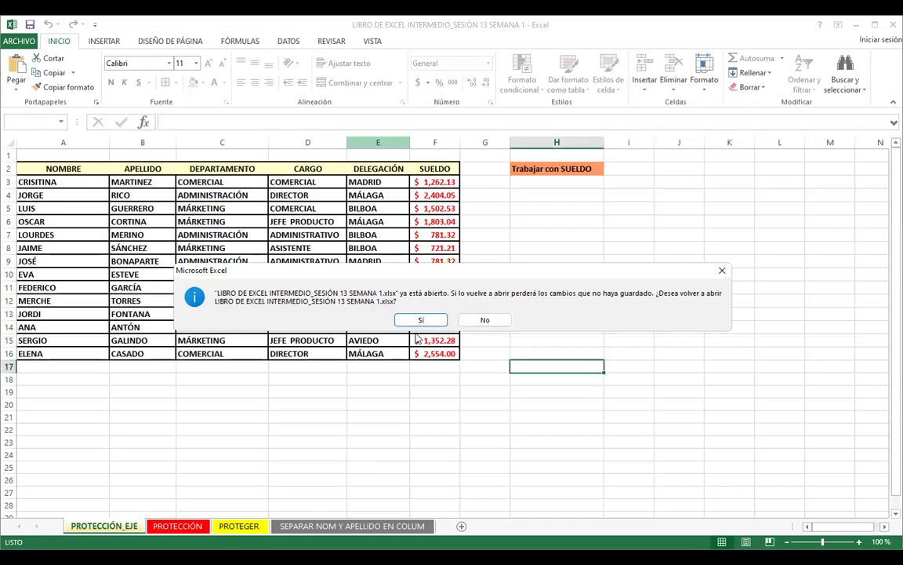
left_click(722, 271)
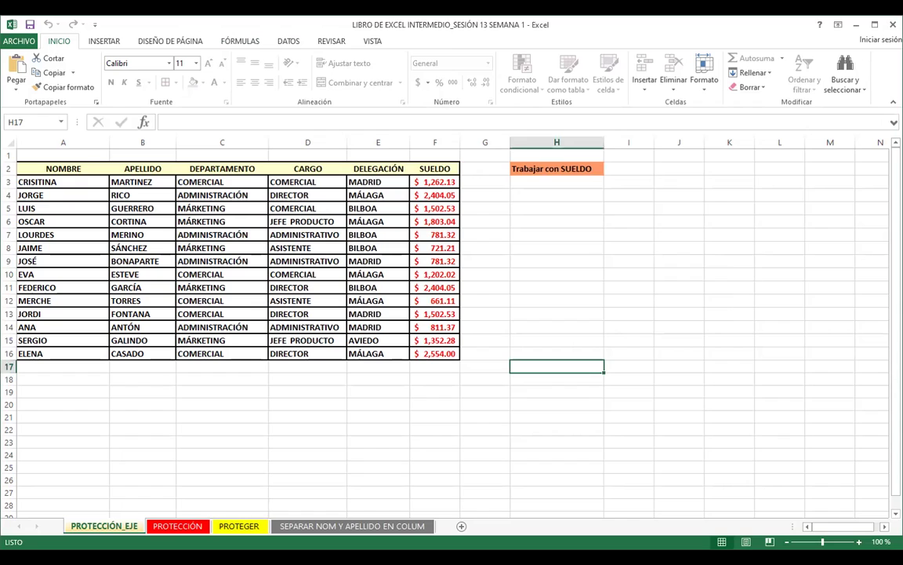
key("alt+Tab")
key("alt+Tab")
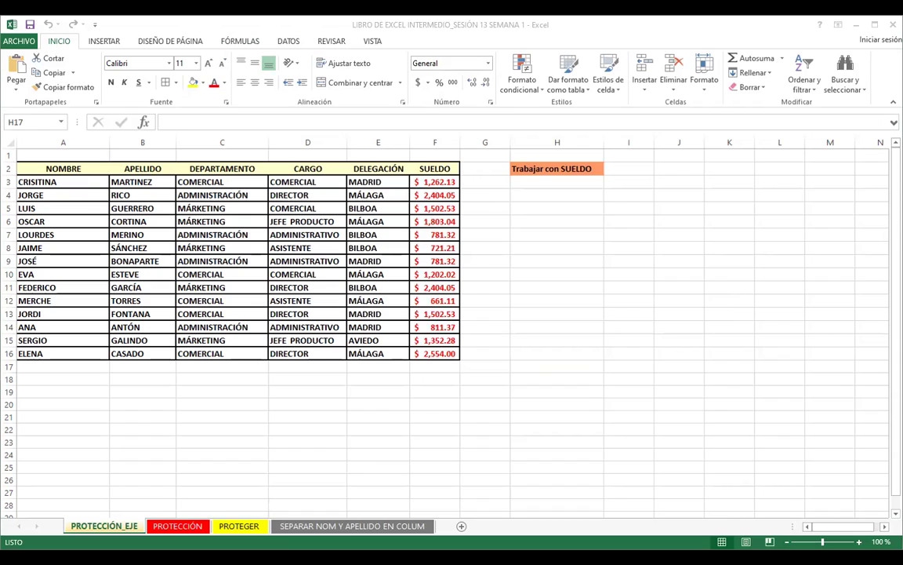
Step: Select salary cells F16 and E13 and save the workbook with Guardar
key("Left")
key("Left")
key("Down")
key("Down")
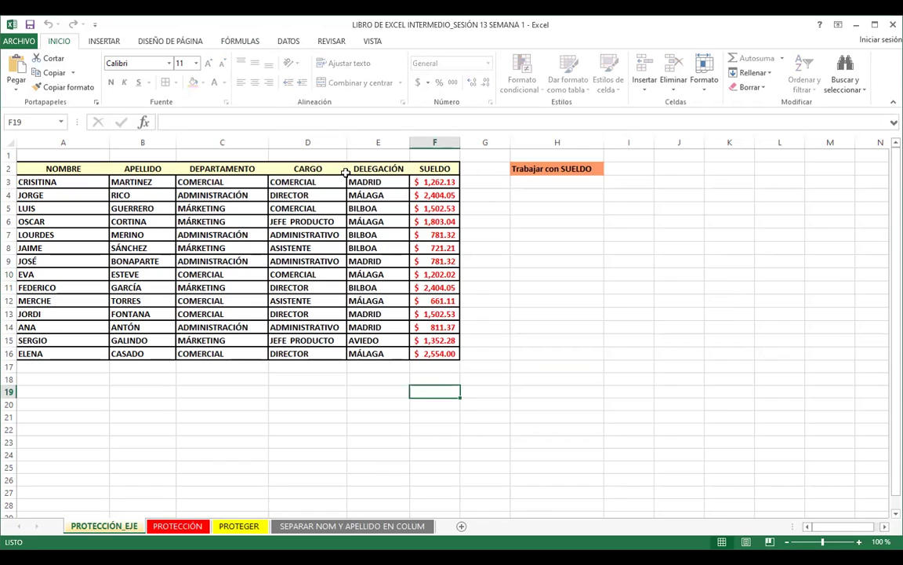
left_click(419, 353)
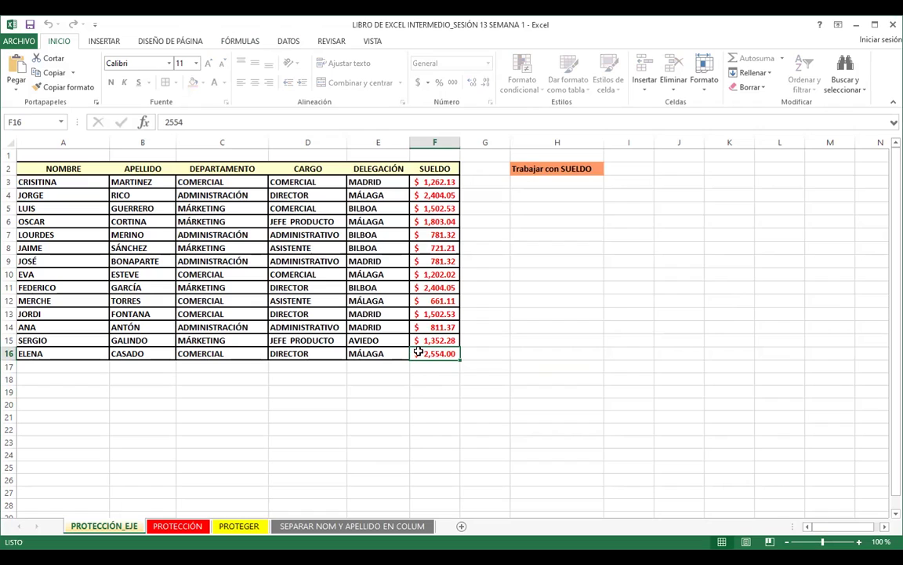
left_click(31, 28)
left_click(366, 311)
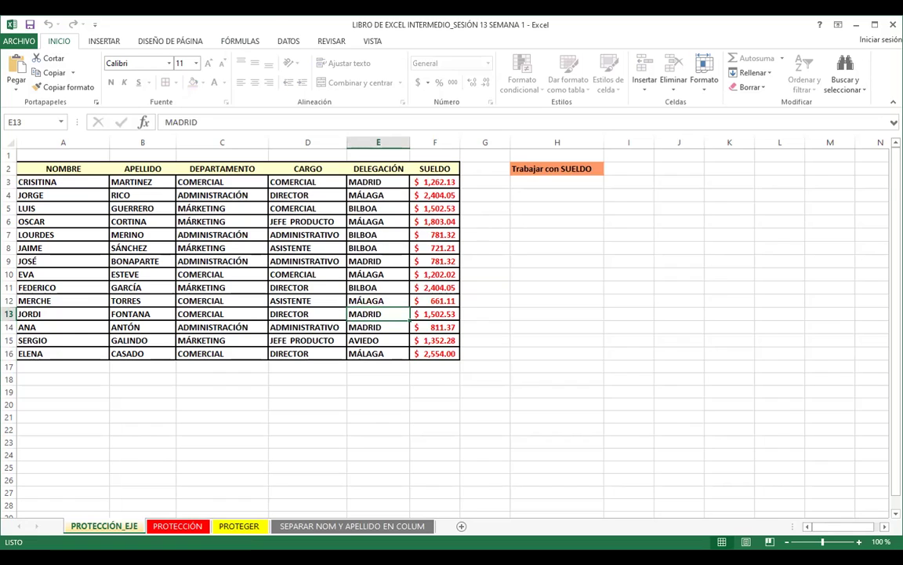
left_click(30, 25)
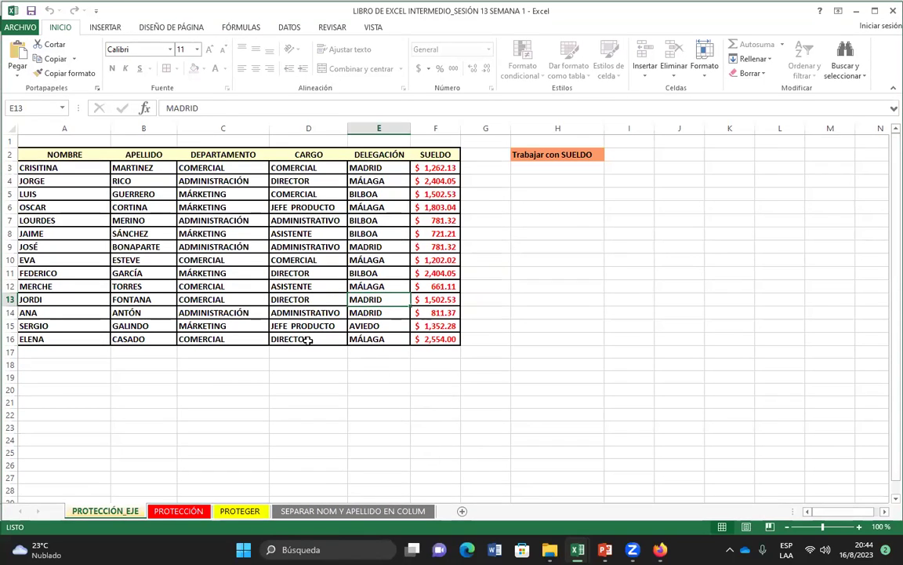
left_click(369, 389)
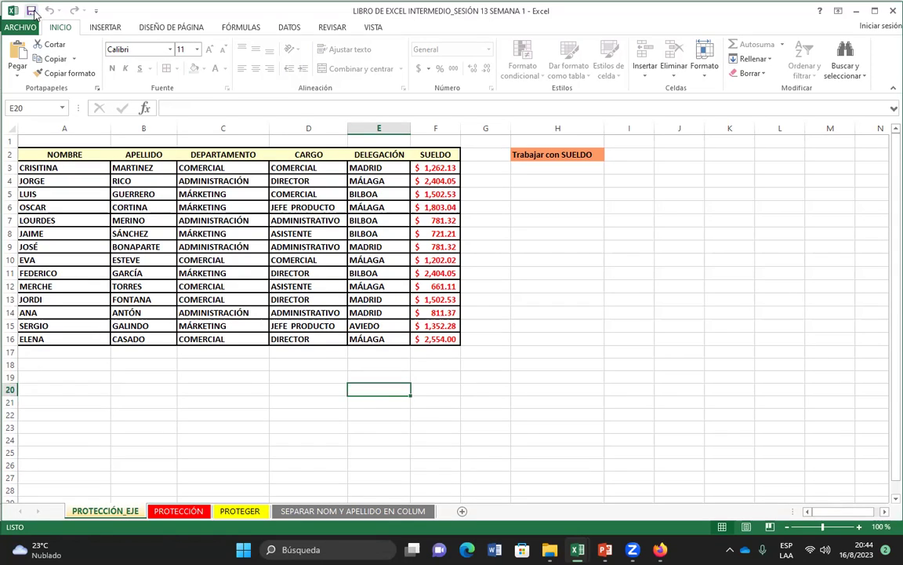
left_click(889, 12)
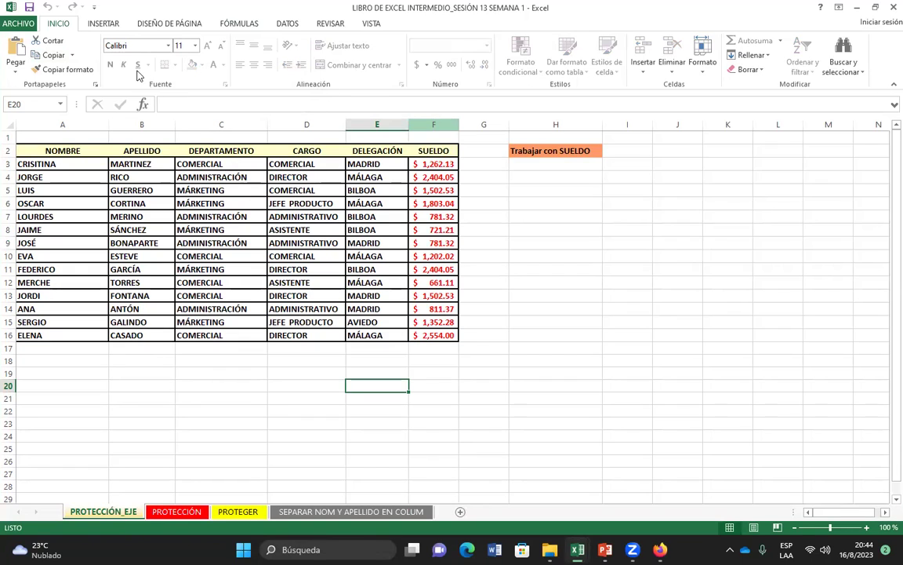
double_click(384, 348)
left_click(453, 309)
double_click(464, 309)
left_click(459, 313)
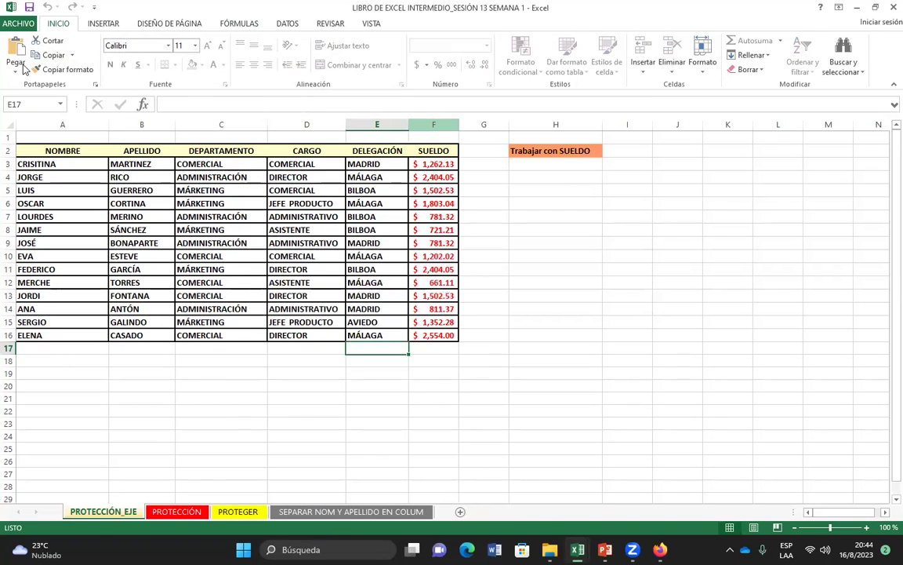
left_click(235, 230)
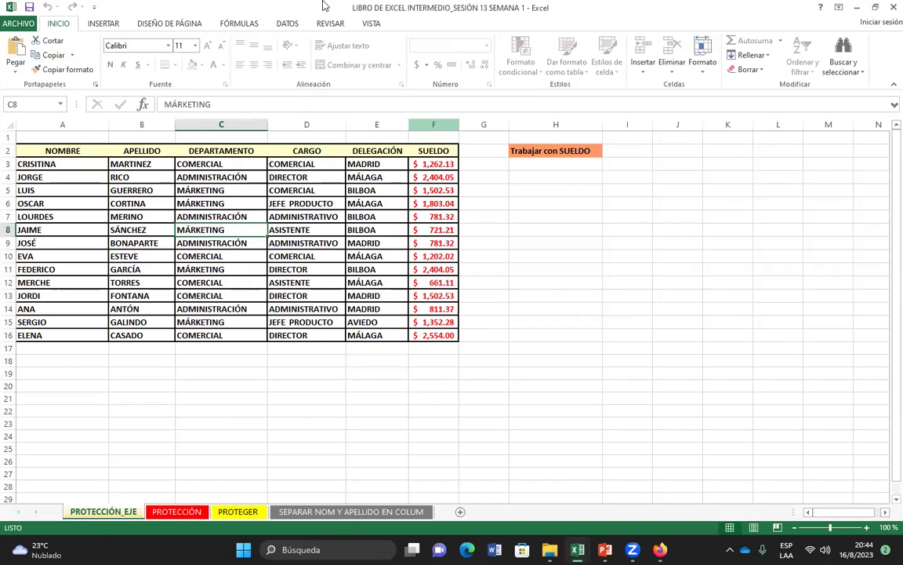
Step: Unprotect the PROTECCIÓN_EJE sheet by entering its password
left_click(283, 26)
left_click(330, 24)
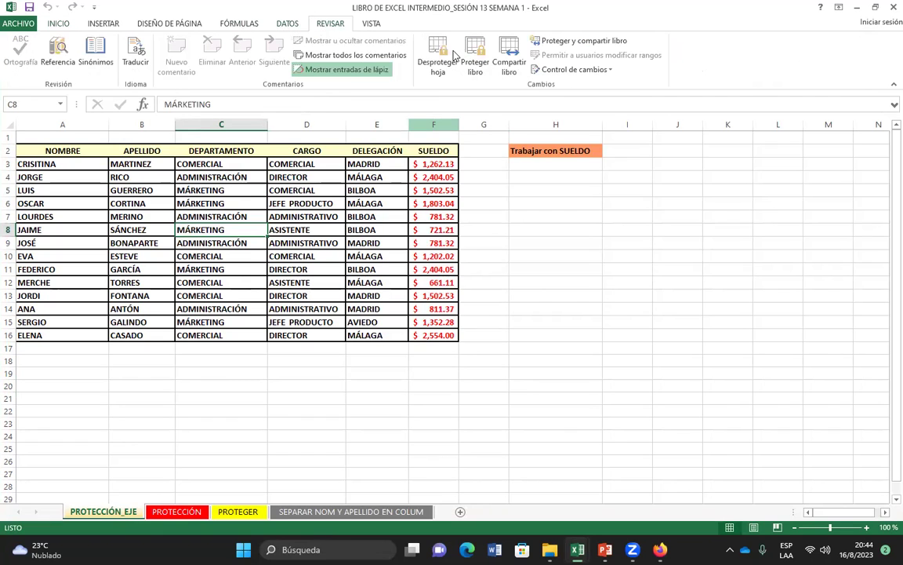
left_click(436, 56)
type("123")
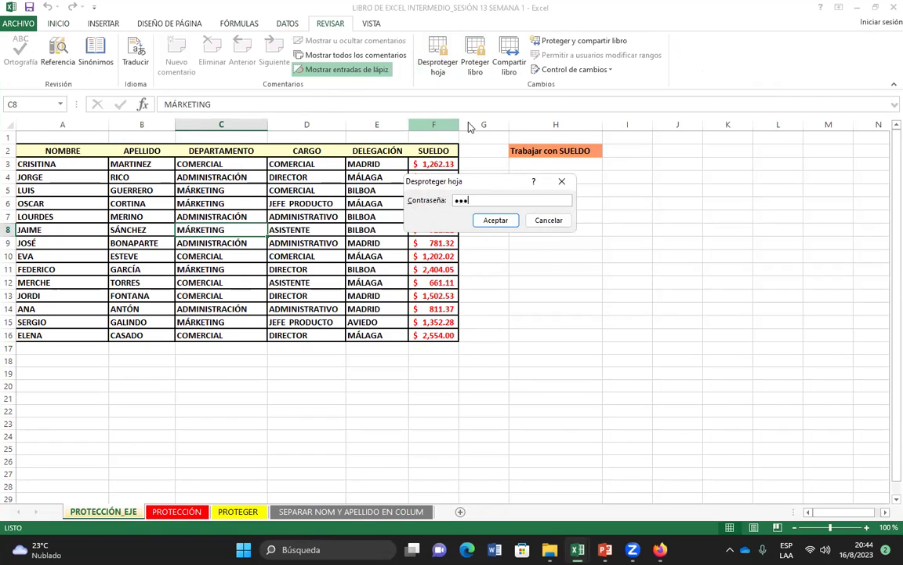
key("Return")
Step: Fill the SUELDO salaries F3:F16 light gold, save, and close the Session 13 workbook
left_click_drag(433, 163, 434, 335)
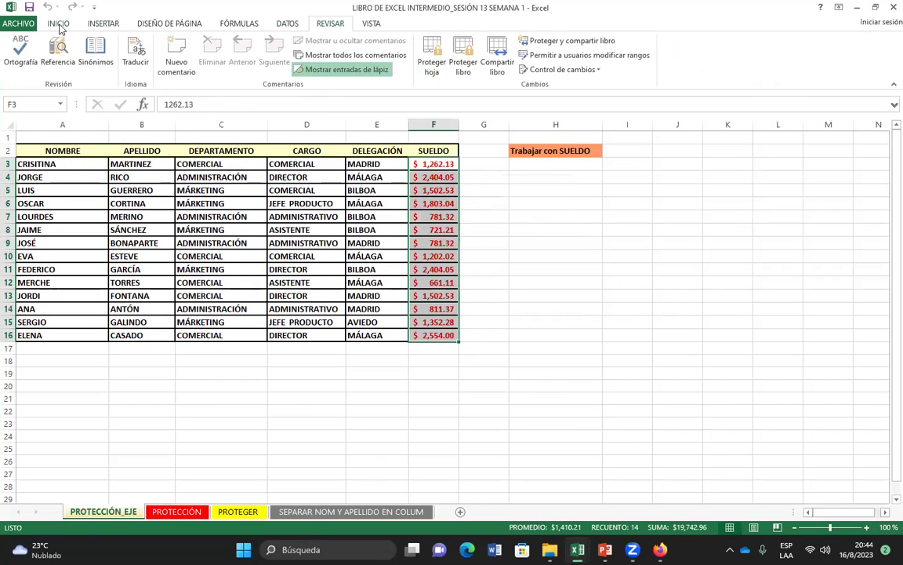
left_click(57, 24)
left_click(201, 65)
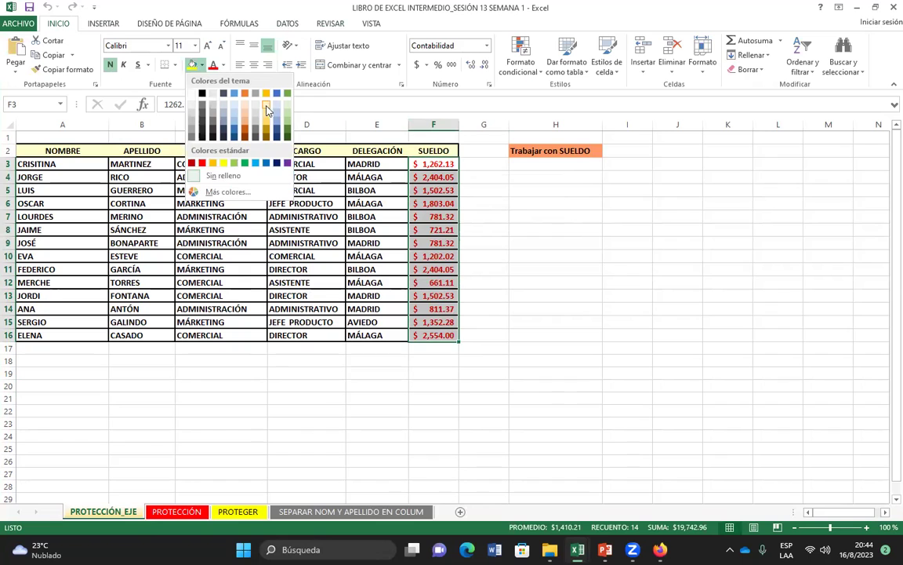
left_click(266, 108)
left_click(504, 269)
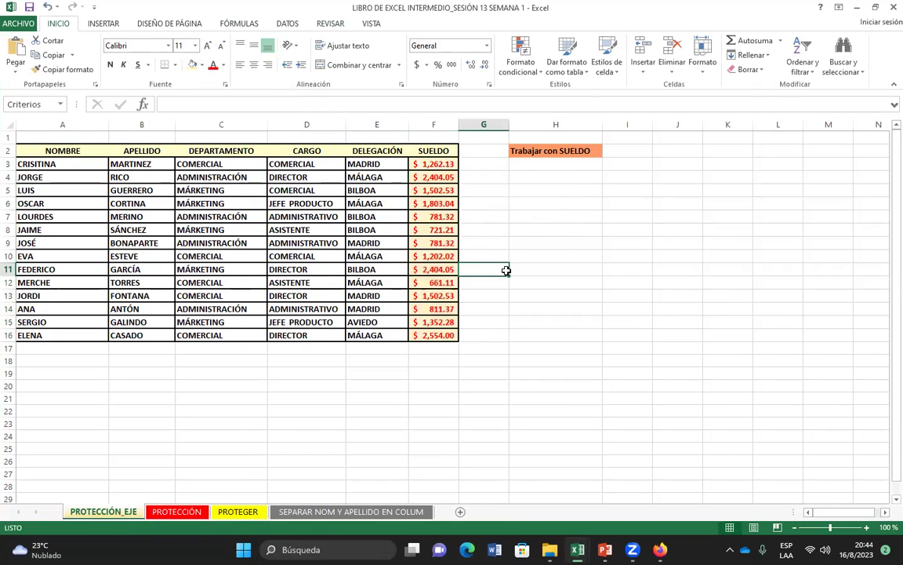
left_click(30, 8)
left_click(893, 7)
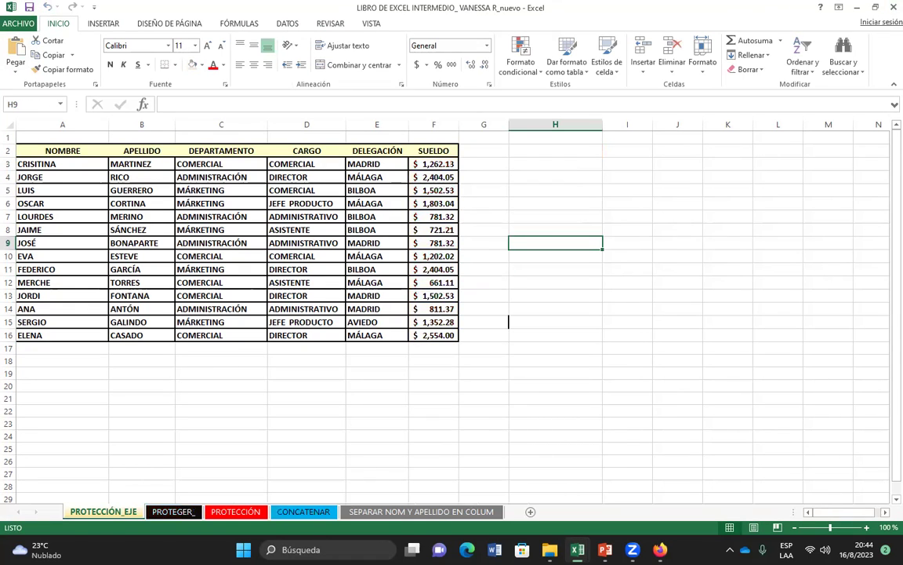
Step: Reopen the Session 13 workbook and enter test text 'vvxcvcvxcv' in F20 and 'vcxvcv' in G20
left_click(894, 7)
double_click(464, 137)
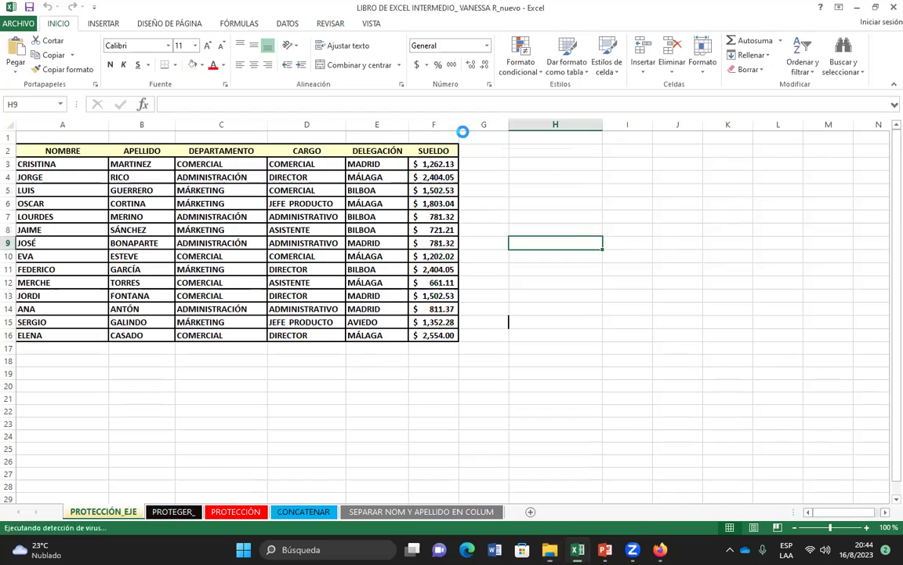
left_click(411, 383)
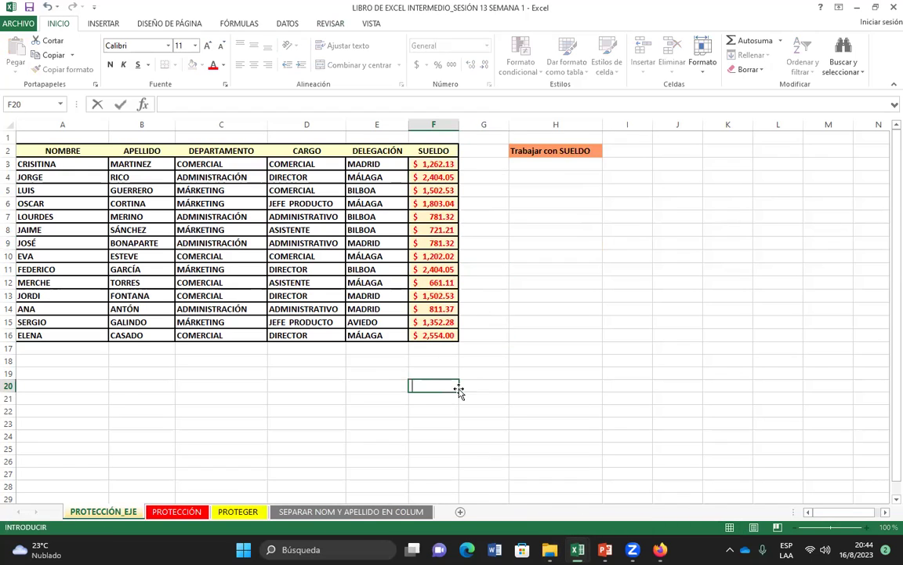
type("vvxcvcvxcv")
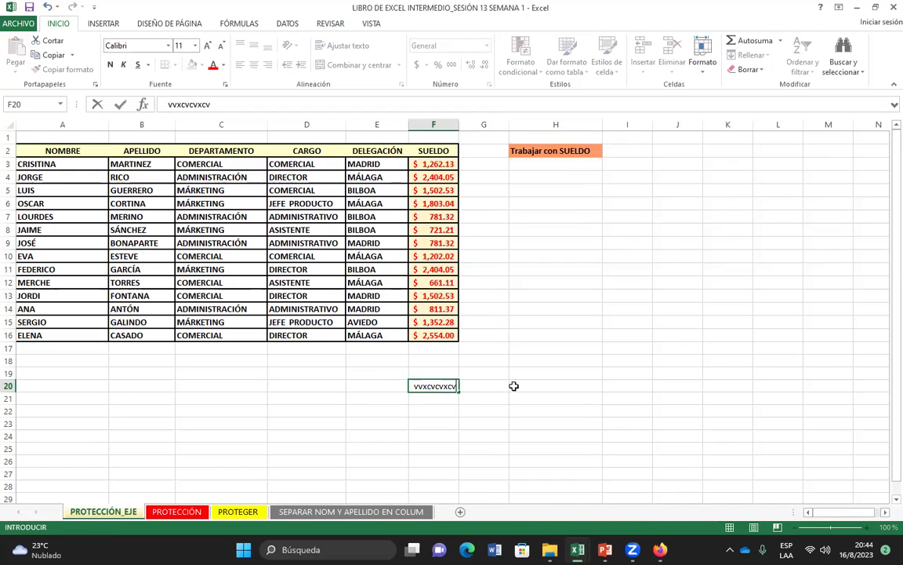
left_click(500, 386)
type("vcxvcv")
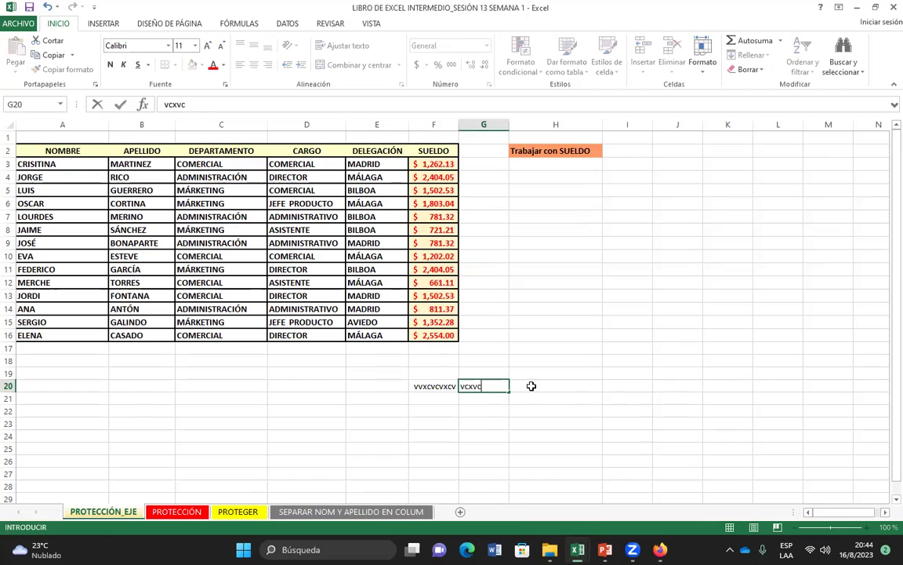
Step: Enter filler text 'vcvx' in H19, 'vcxv' in H12 and 'vxcvc' in D21
left_click(538, 373)
type("vcvx")
left_click(541, 283)
type("vcxv")
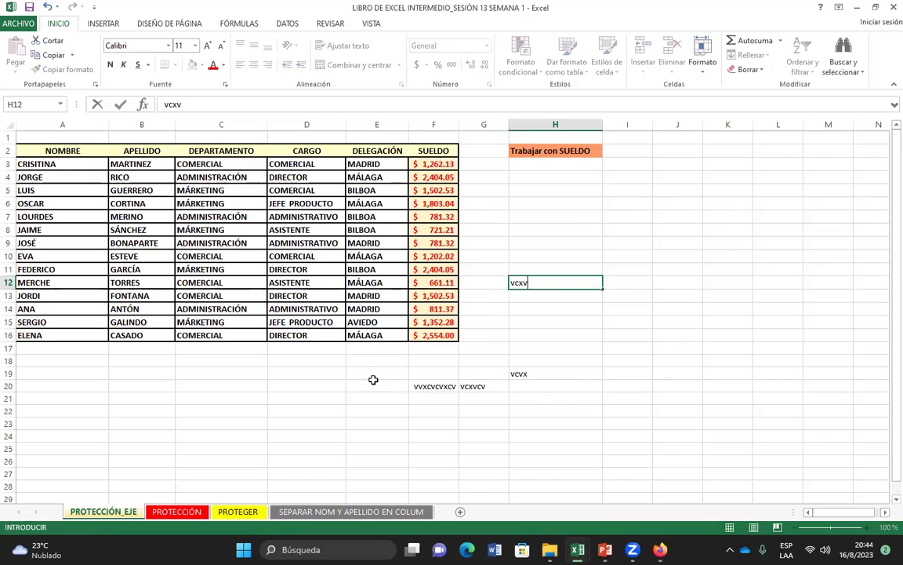
left_click(318, 398)
type("vxcvc")
left_click(332, 424)
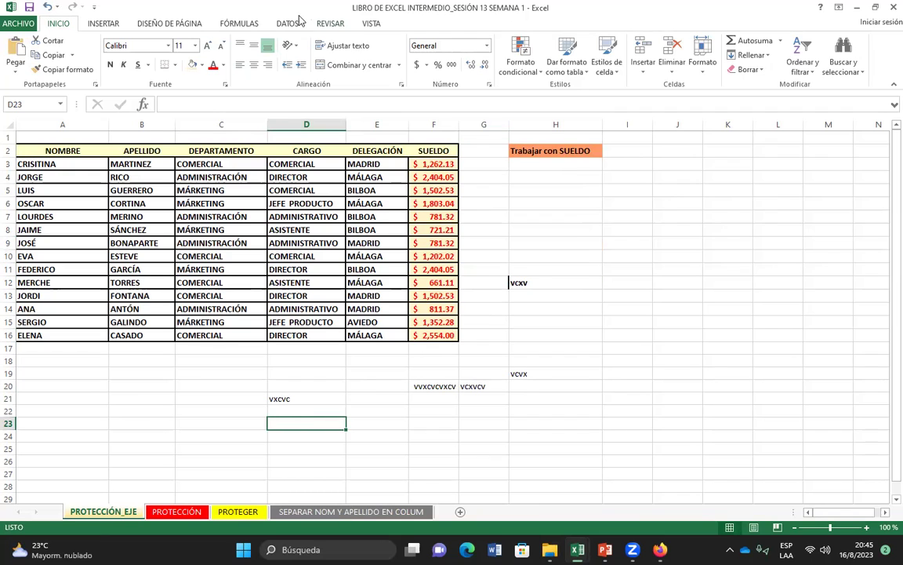
Step: Clear the test entries from D20:H25 and from column H (H12:H24)
left_click_drag(306, 386, 573, 448)
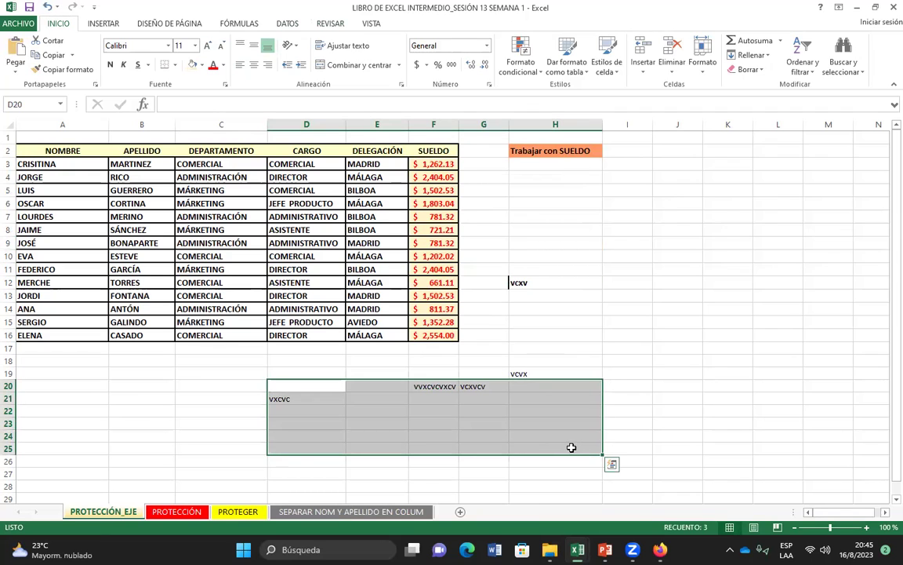
key("Delete")
left_click_drag(518, 282, 562, 435)
key("Delete")
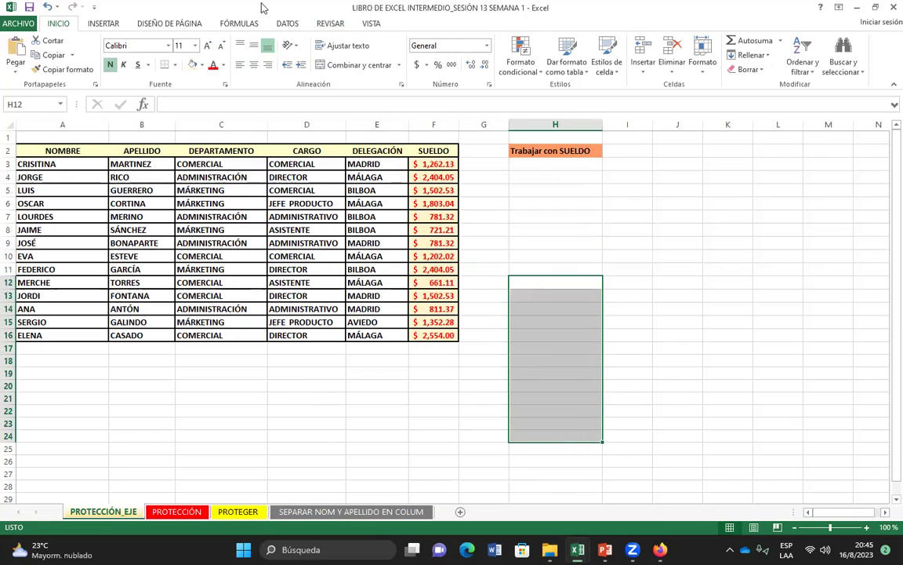
Step: Protect the PROTECCIÓN_EJE sheet with a password, entering it twice to confirm
left_click(336, 28)
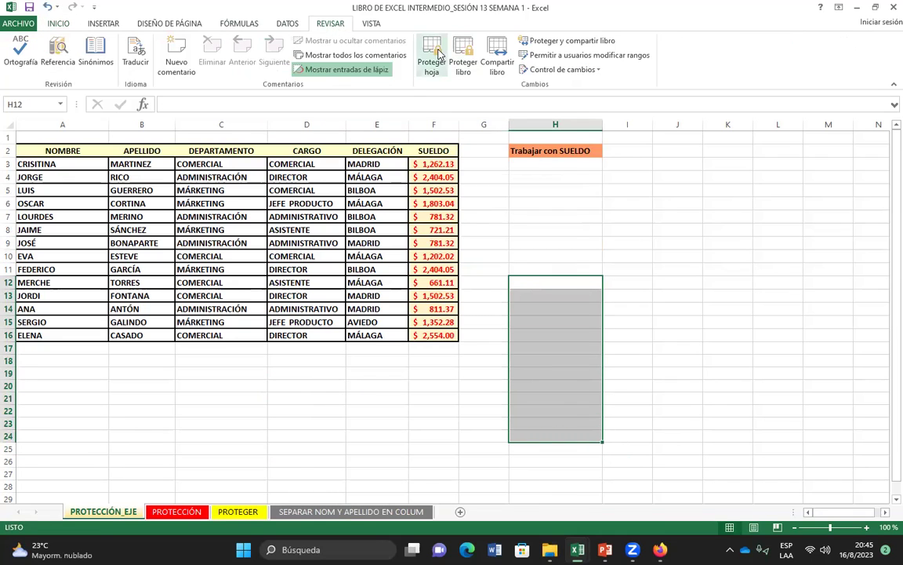
left_click(431, 61)
type("1234")
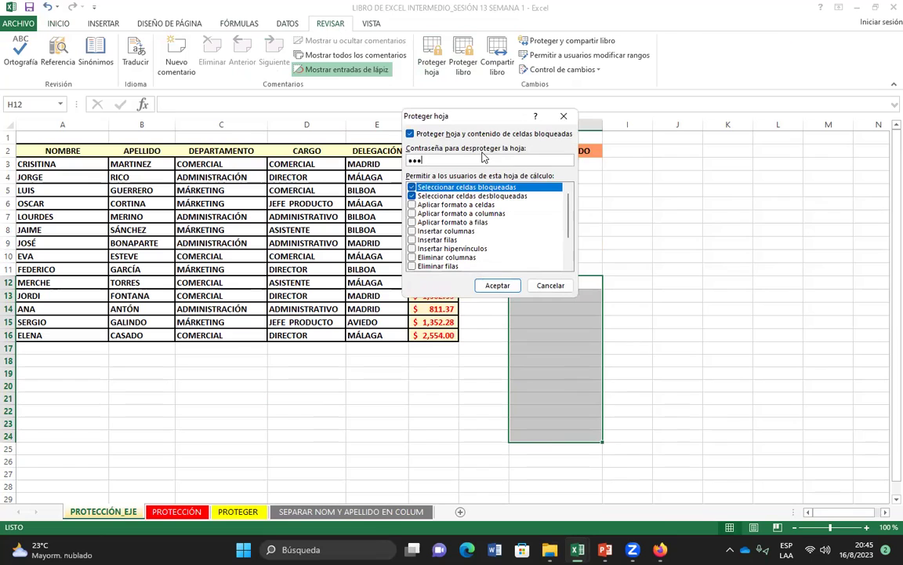
key("Return")
type("1234")
key("Return")
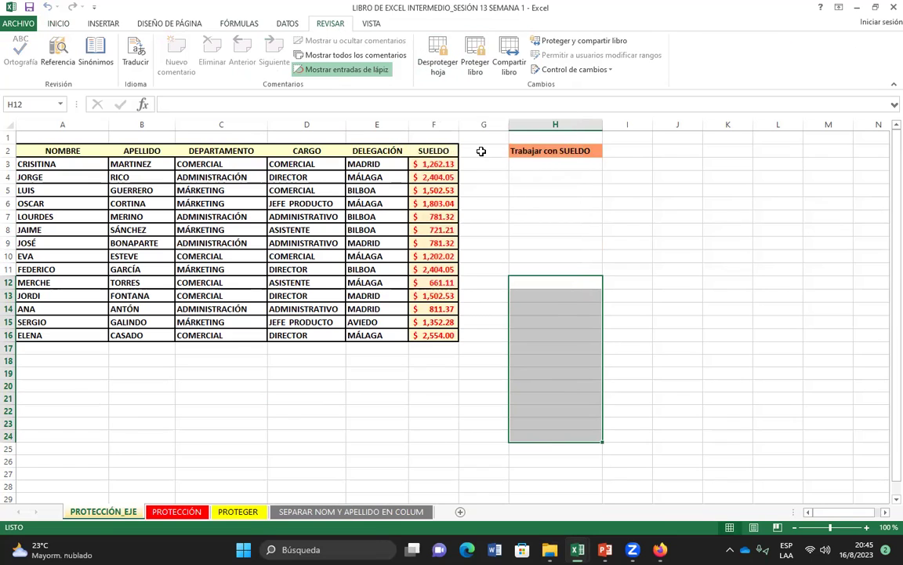
left_click(433, 423)
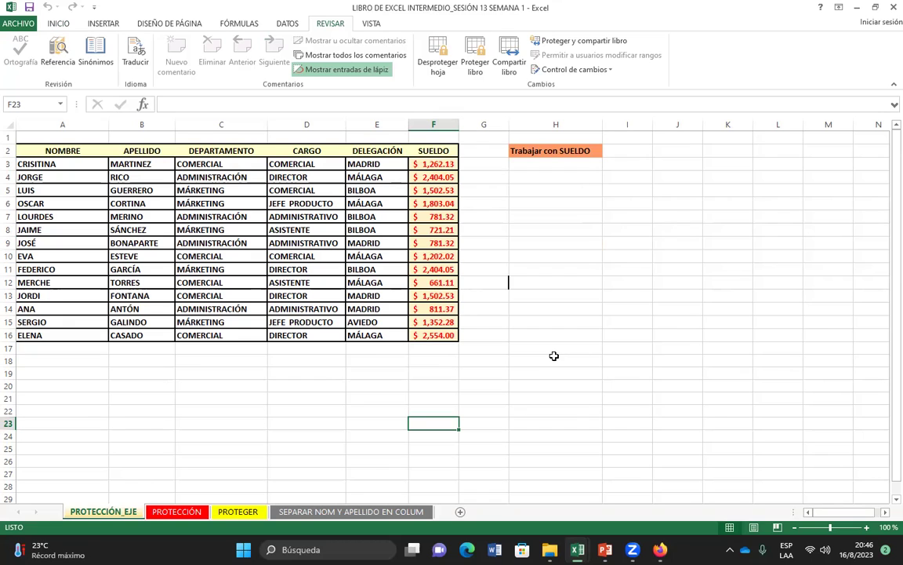
left_click(577, 549)
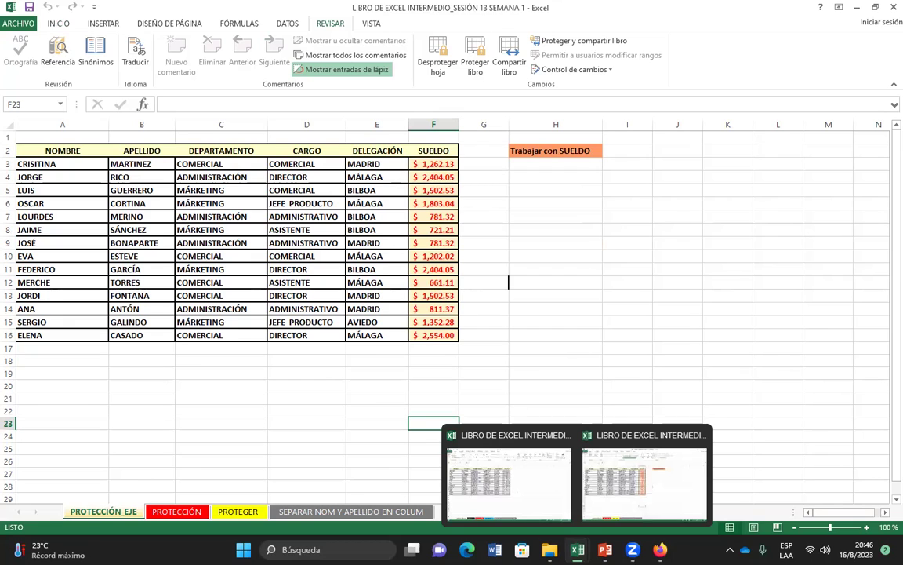
Step: Close the workbook choosing No guardar, then reopen the Session 13 file
left_click(893, 7)
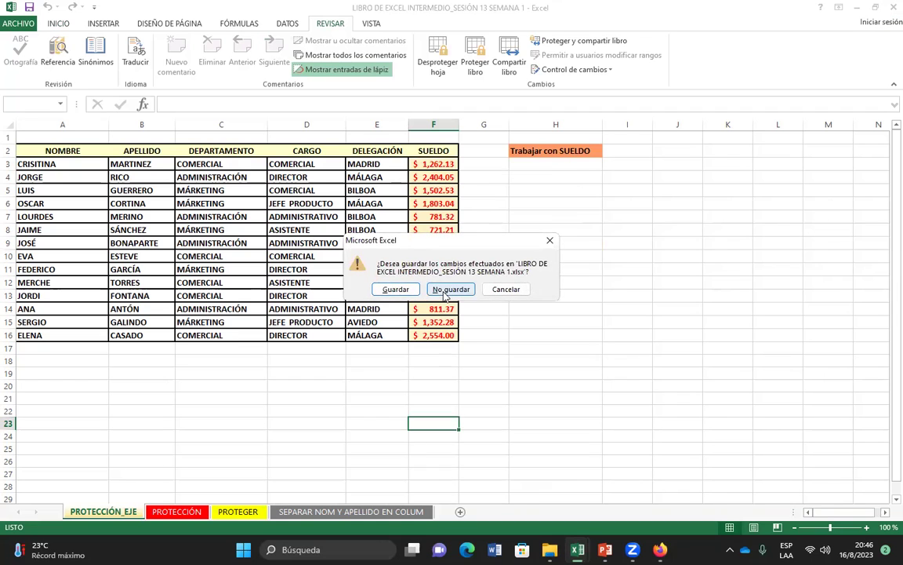
left_click(446, 292)
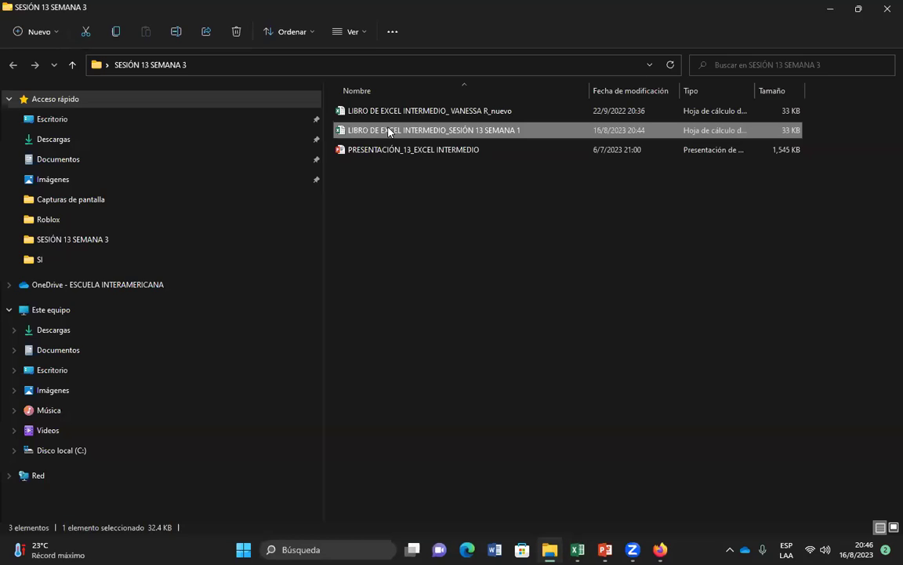
double_click(434, 129)
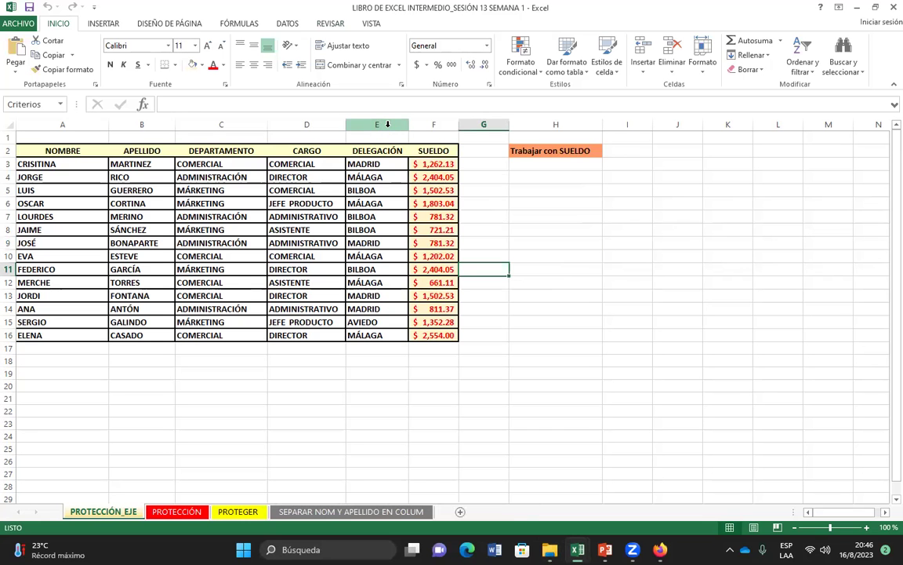
left_click(443, 228)
Step: Type test entries 'vvbvcb' in H10, 'bvcbvc' in H13, 'bvbv' in G19 and 'bcvbv' in H16
left_click(522, 257)
type("vvbvcb")
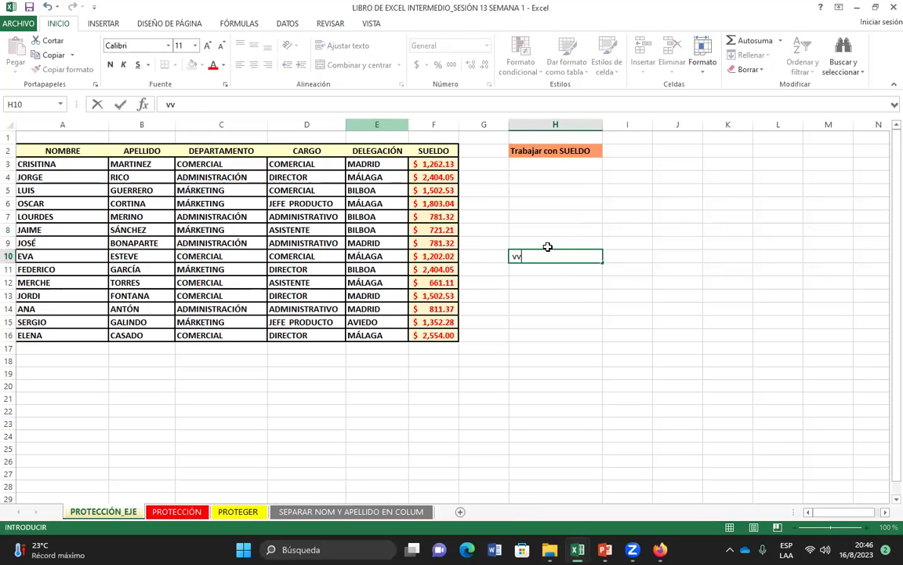
left_click(539, 298)
type("bvcbvc")
left_click(539, 335)
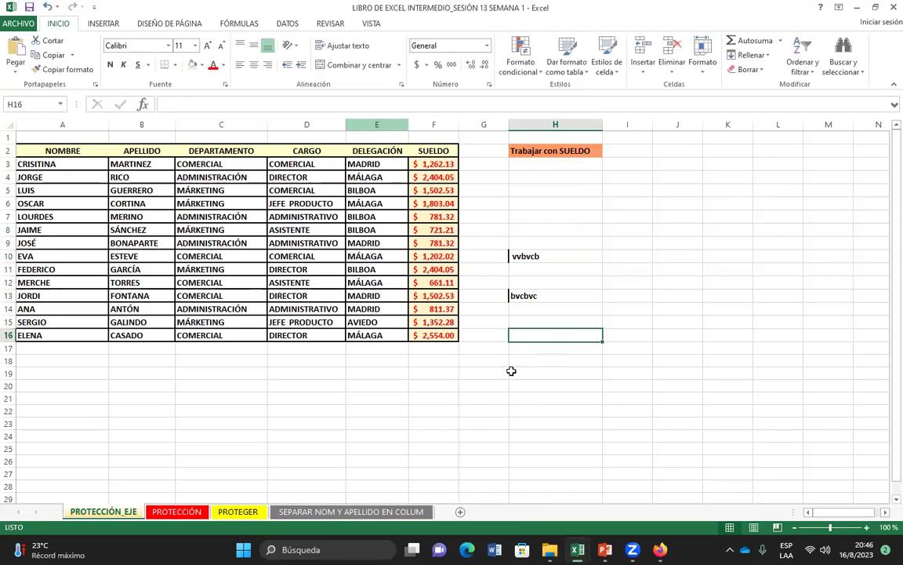
left_click(501, 373)
type("bvbv")
left_click(569, 336)
type("bcvbv")
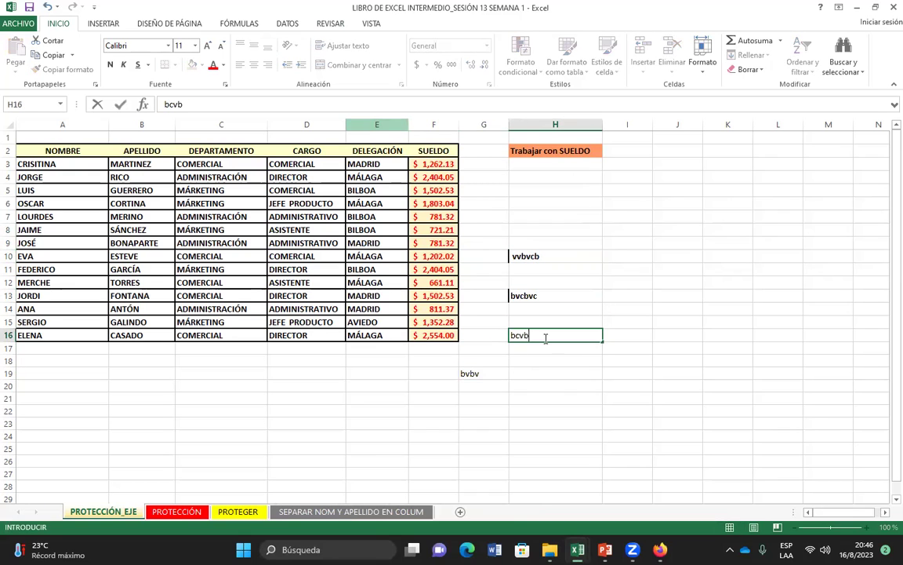
Step: Add filler text 'bvcb' in H7, 'bvc' in I8 and 'vcxvxc' in I12
left_click(567, 219)
type("bvcb")
left_click(635, 232)
type("bvc")
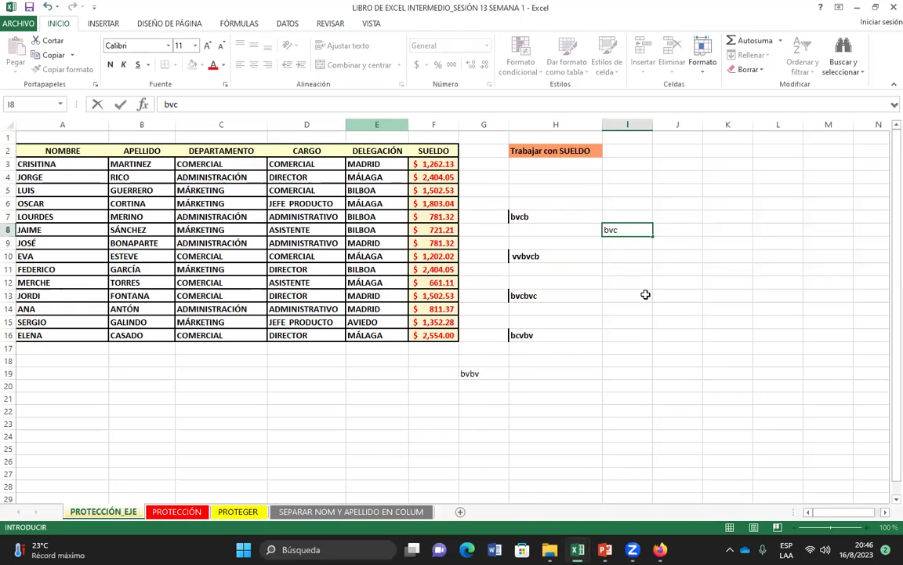
left_click(618, 284)
type("vcxvxc")
left_click(617, 325)
Step: Clear the test entries in H7:J20 and G19 beside the salary table
left_click_drag(516, 218, 660, 389)
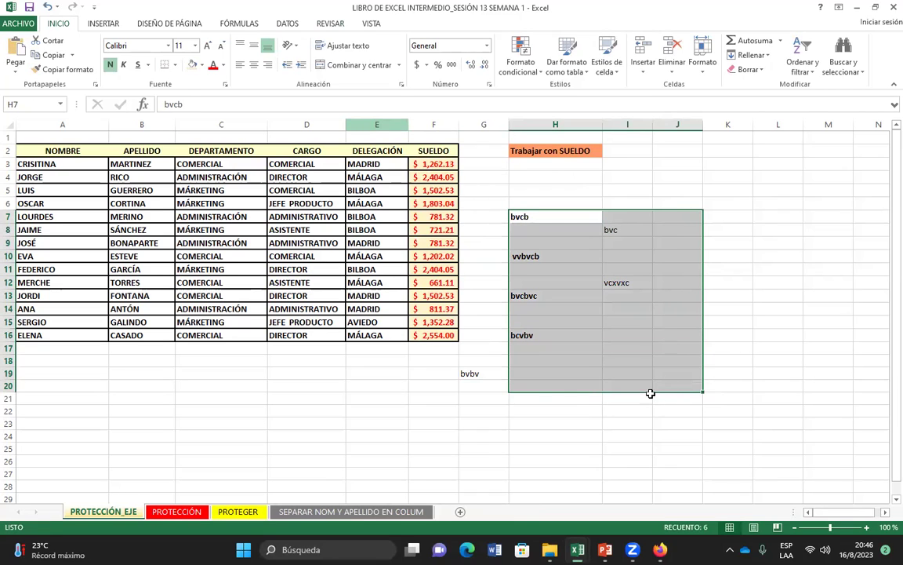
key("Delete")
left_click(497, 375)
key("Delete")
left_click_drag(434, 216, 540, 335)
left_click(434, 384)
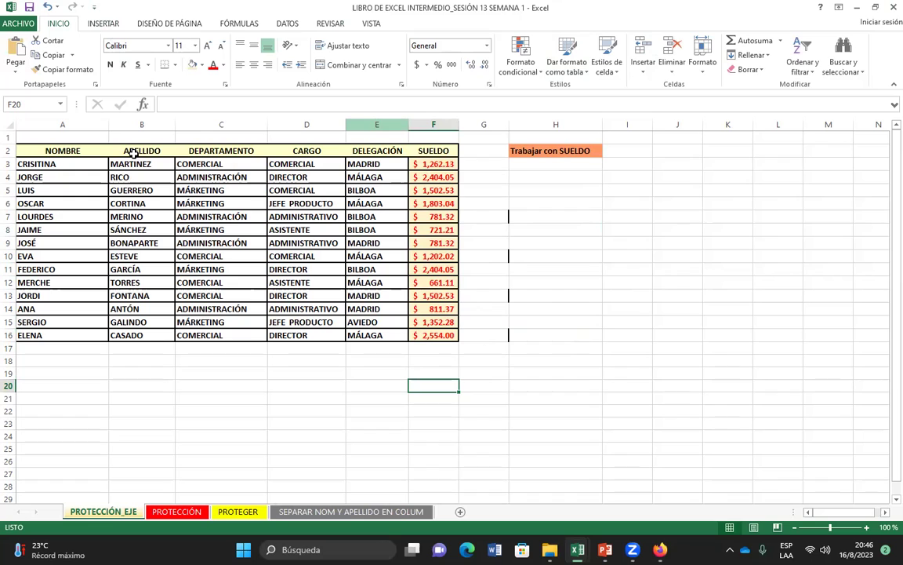
Step: Protect the sheet via Proteger hoja with a confirmed password, then save the workbook
left_click(325, 24)
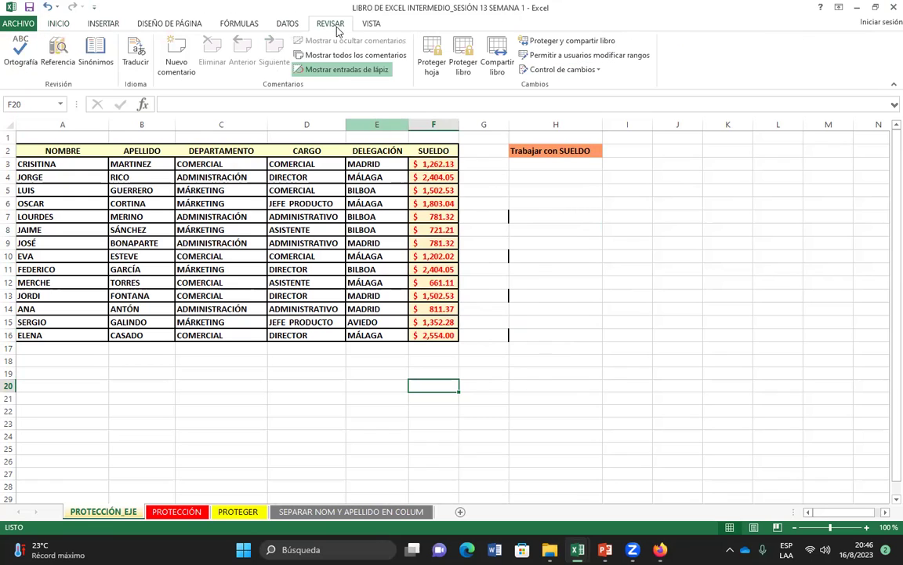
left_click(432, 57)
type("123")
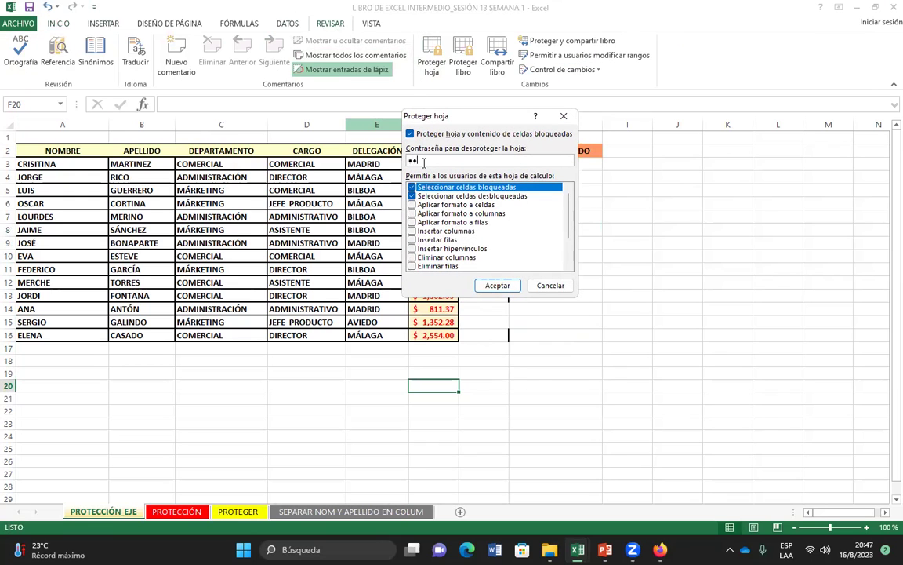
key("Return")
type("123")
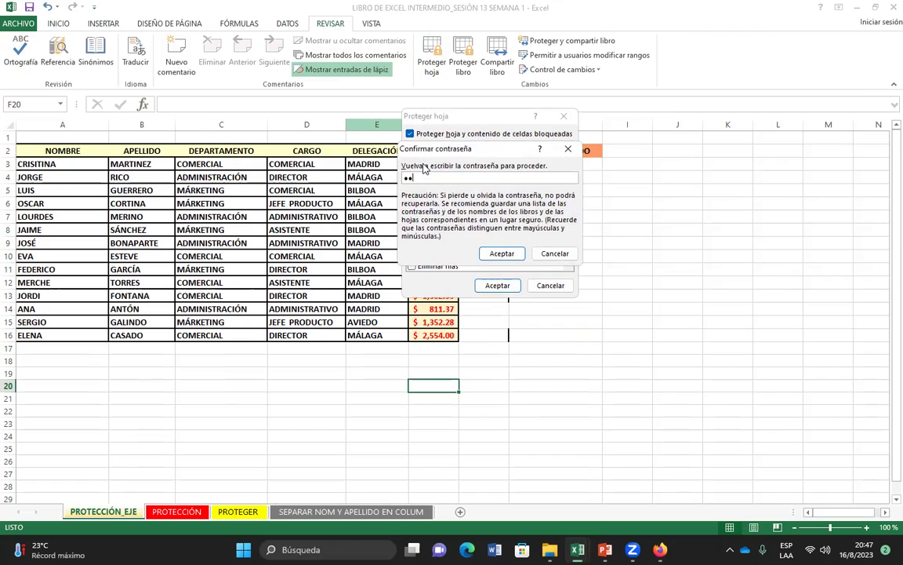
key("Return")
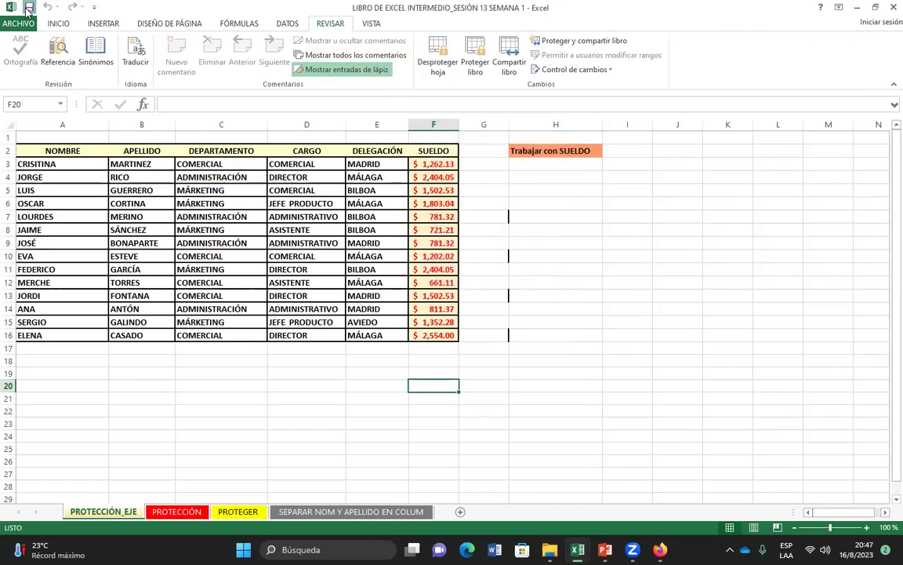
left_click(29, 8)
left_click(29, 10)
left_click(530, 261)
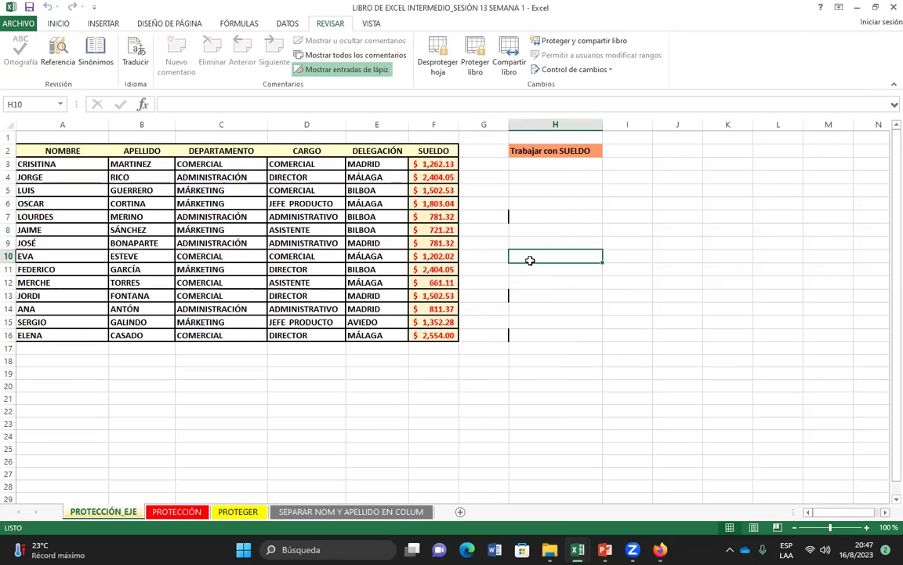
Step: Save the workbook and check that cells F18, G19 and D20 can still be selected
left_click(29, 8)
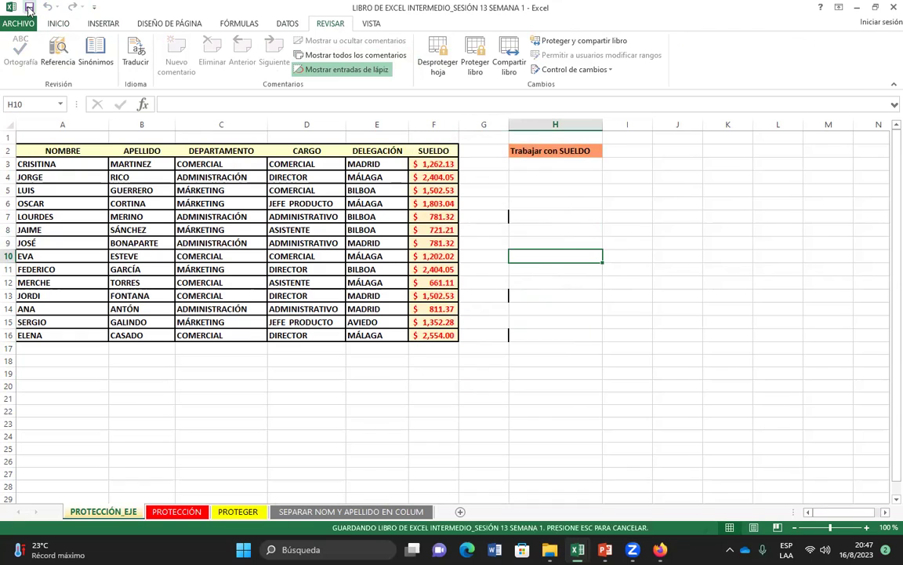
left_click(416, 360)
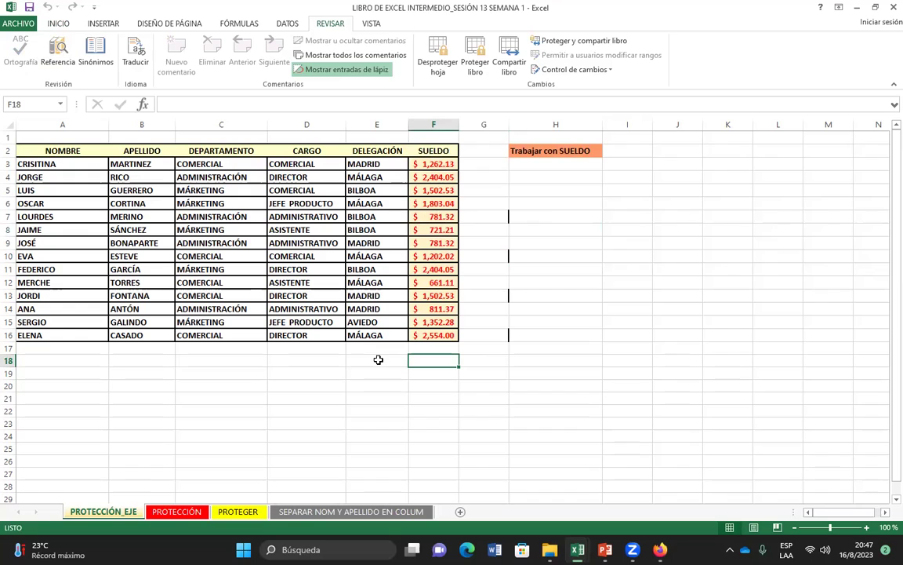
key("Down")
key("Right")
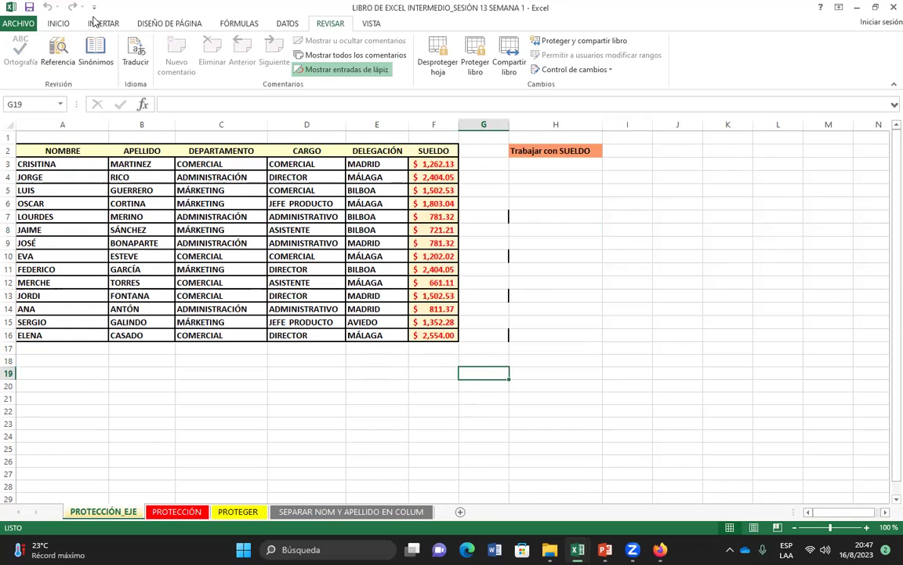
left_click(333, 387)
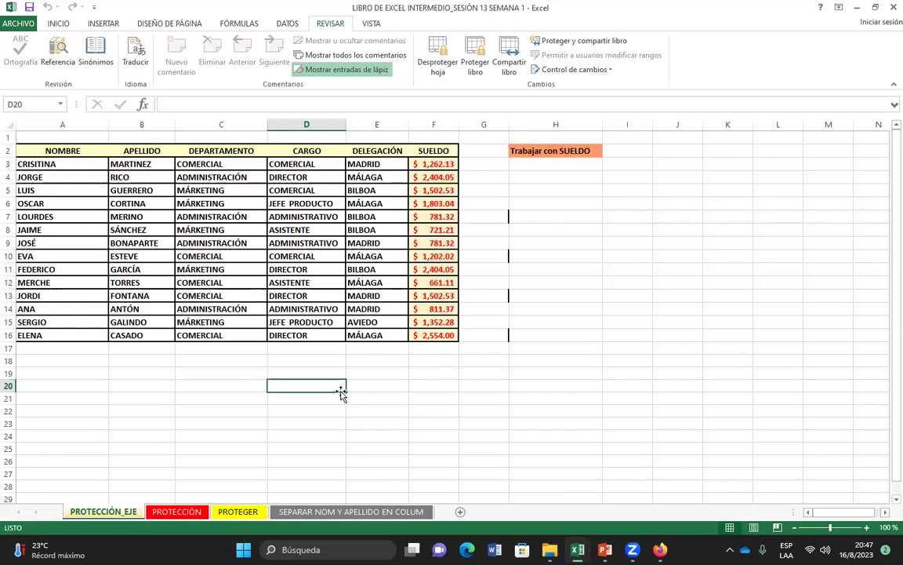
Step: Select table cells C10, E15, D17, C12, D9, B9, C8 and E21 to test the protection
left_click(235, 256)
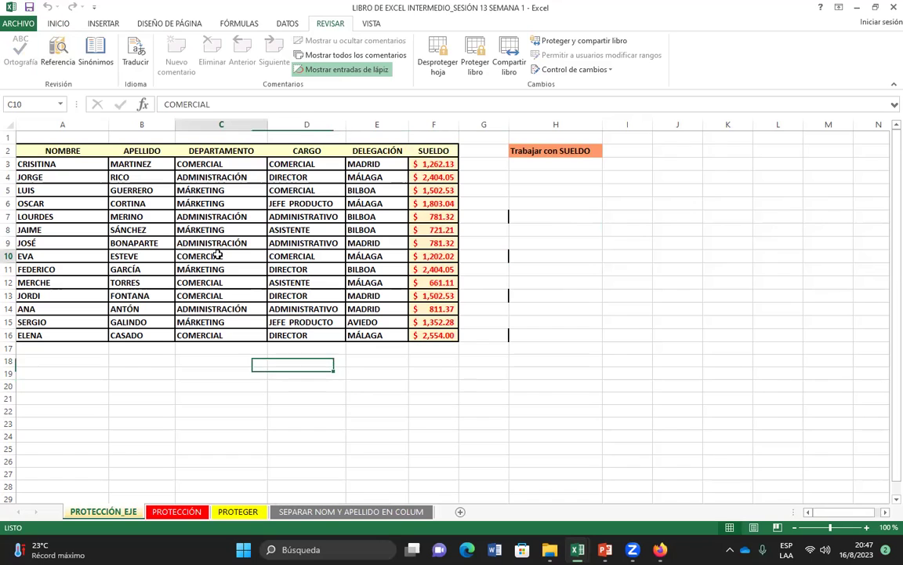
left_click(357, 321)
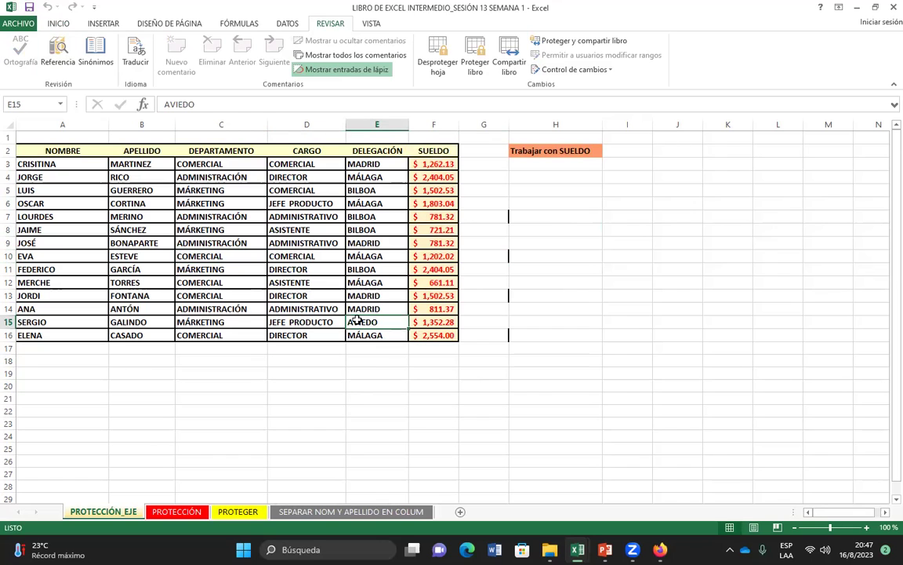
left_click(284, 347)
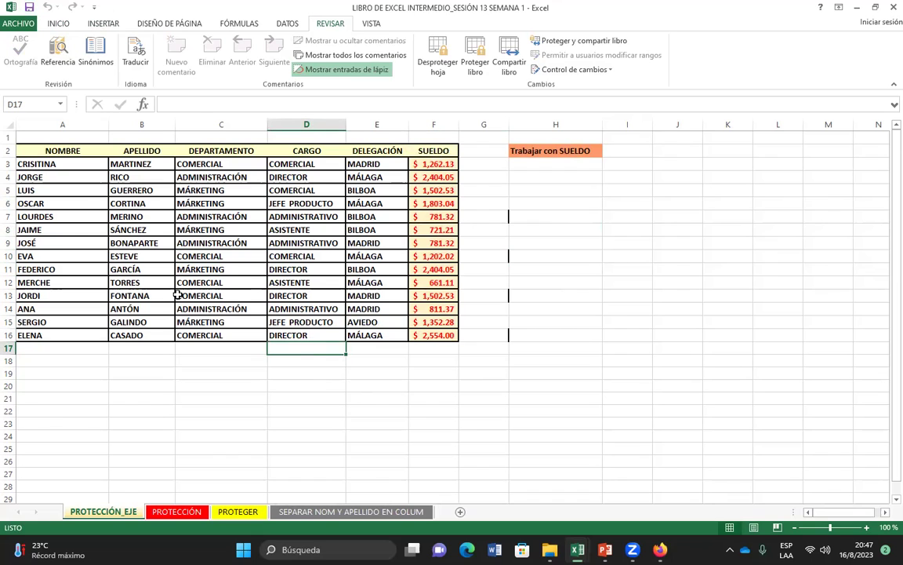
left_click(208, 283)
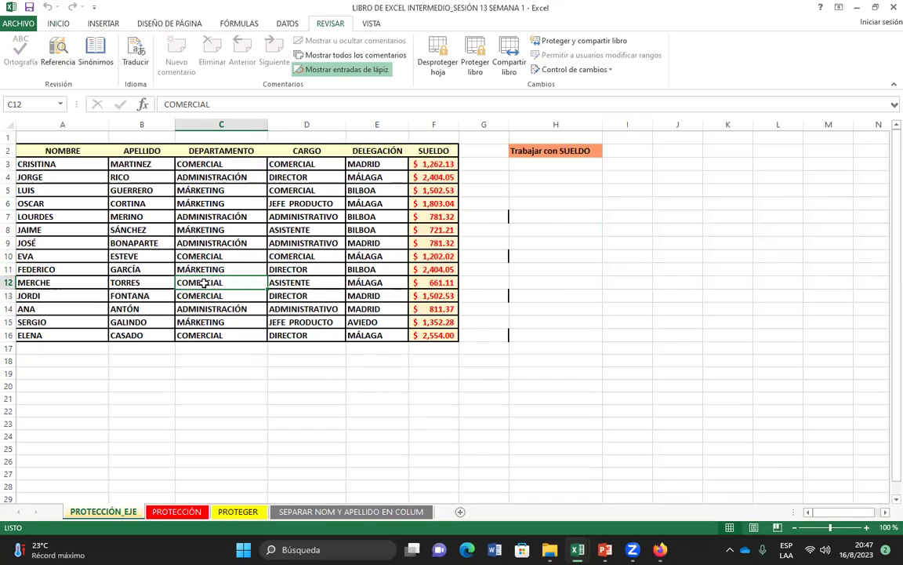
left_click(290, 243)
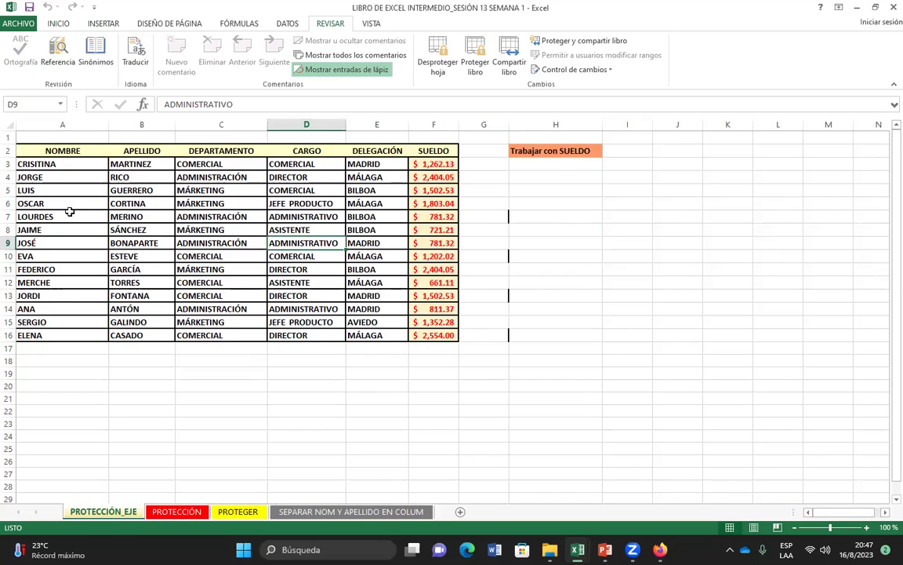
left_click(144, 244)
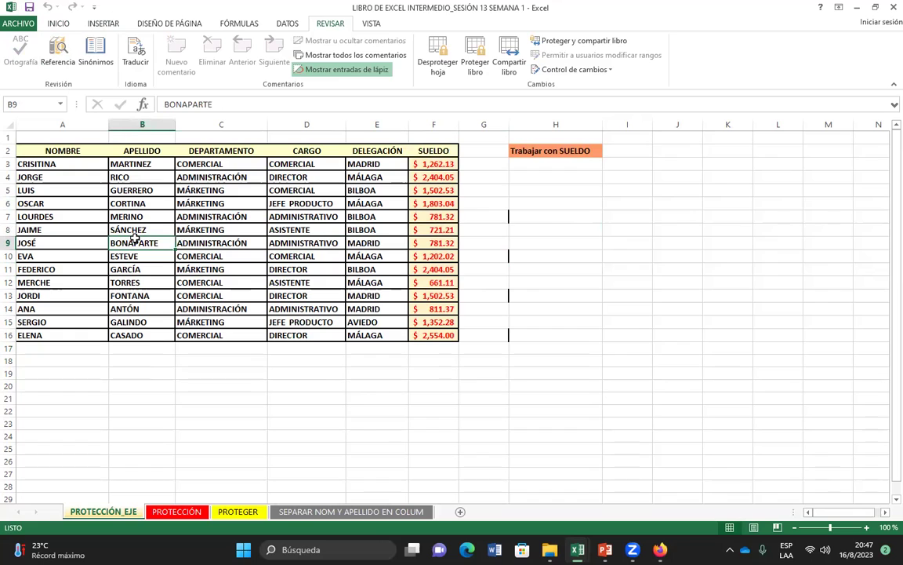
left_click(182, 231)
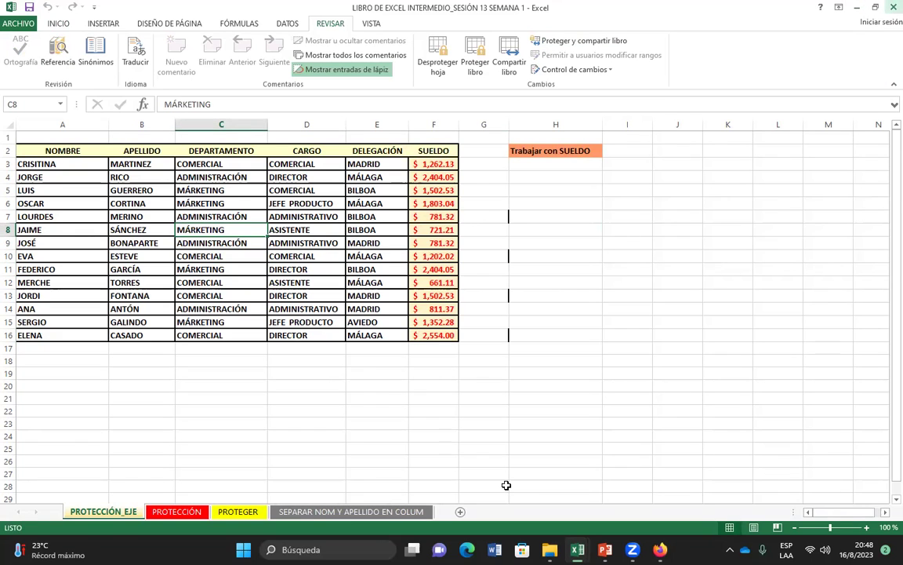
left_click(366, 398)
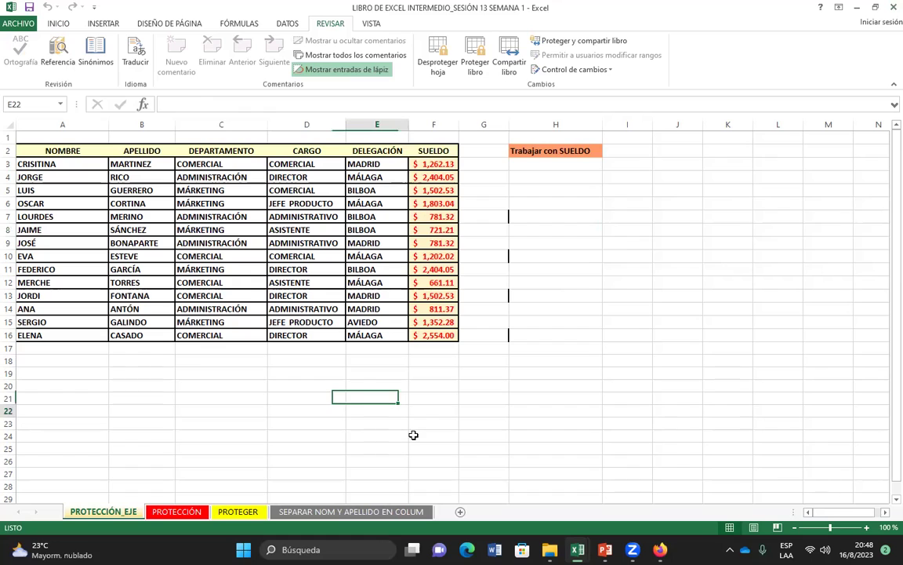
left_click(476, 49)
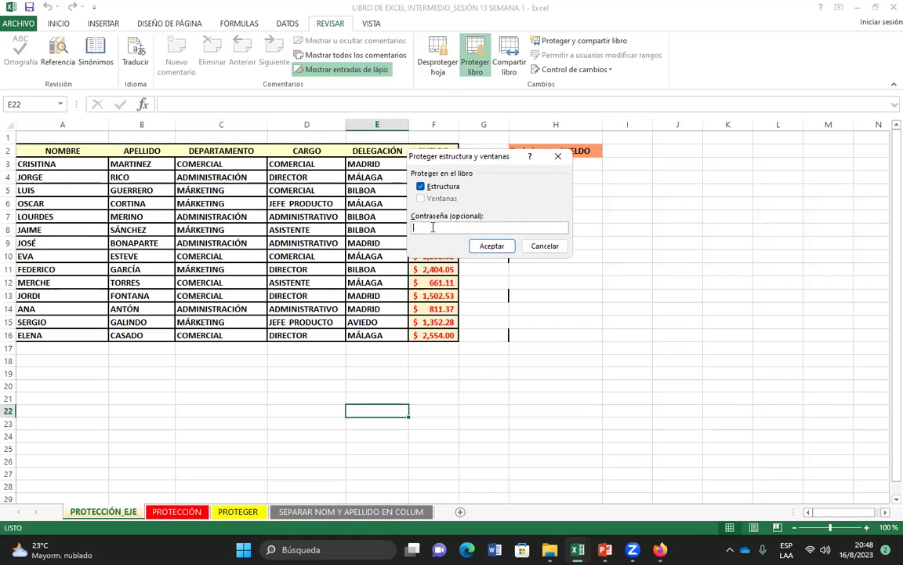
left_click(558, 156)
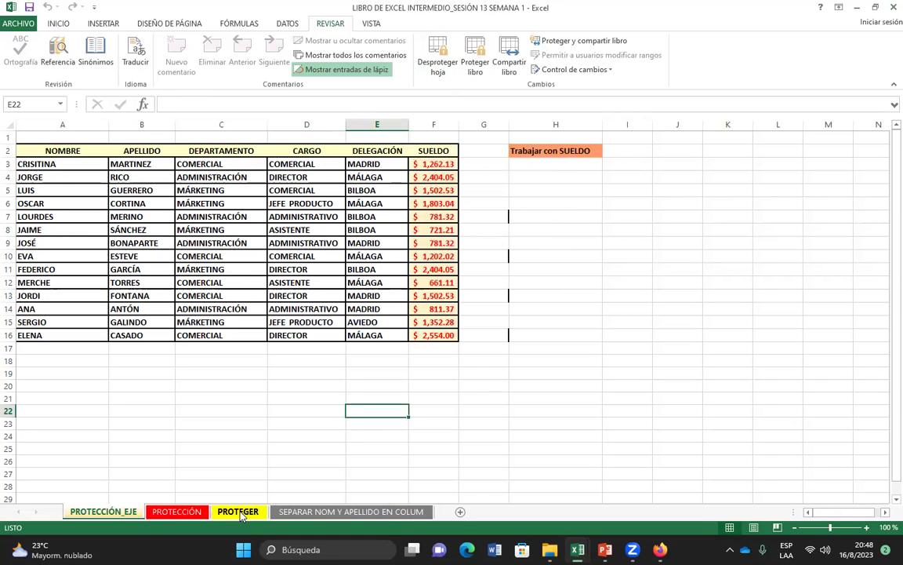
right_click(242, 515)
Step: Review the PROTEGER sheet tab's context menu options, including Color de etiqueta, then dismiss it
mouse_move(287, 458)
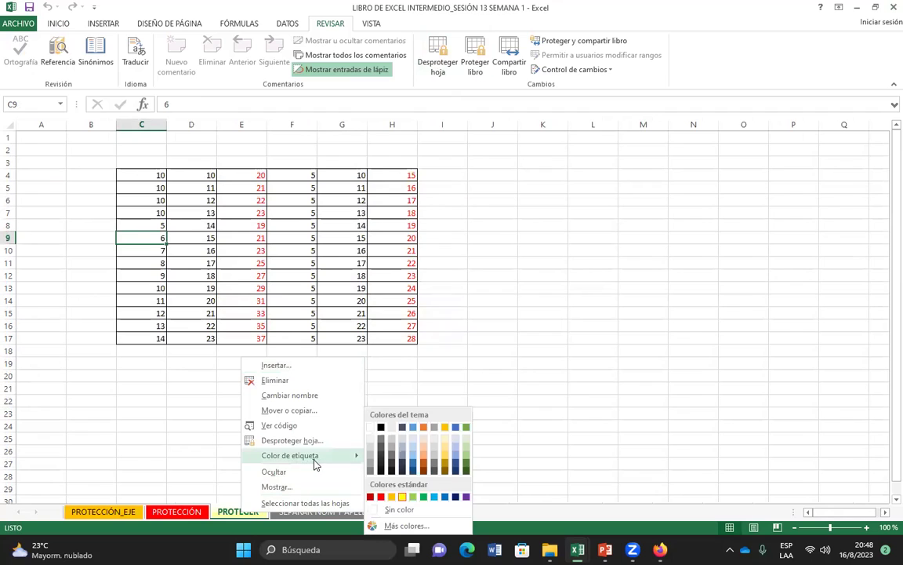
left_click(400, 509)
right_click(243, 506)
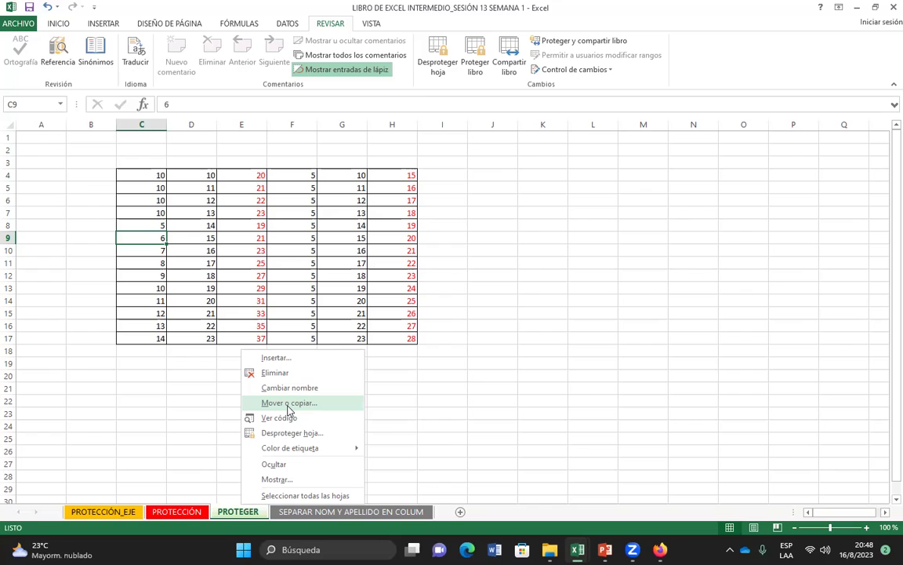
left_click(405, 442)
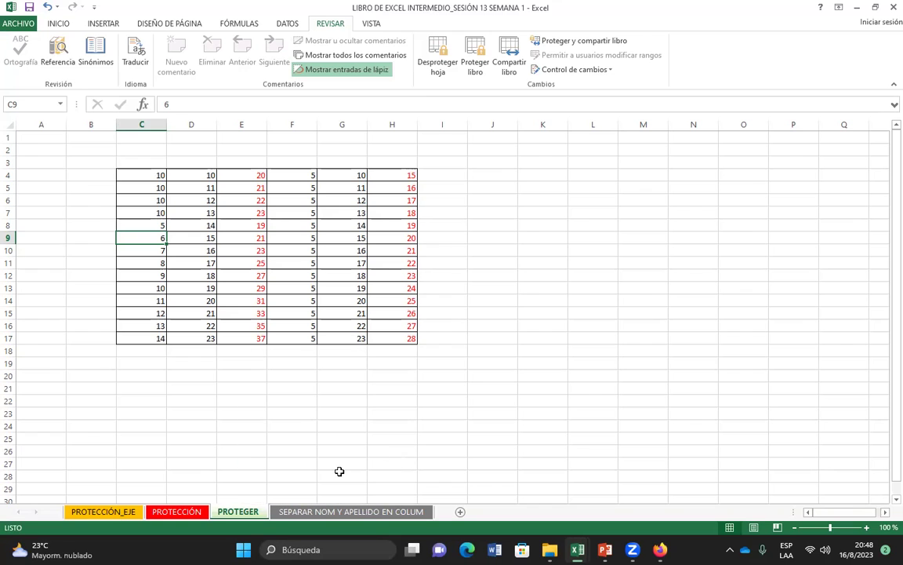
Step: Protect the workbook structure with a password, entering and confirming it, then select cells beside the table
left_click(614, 346)
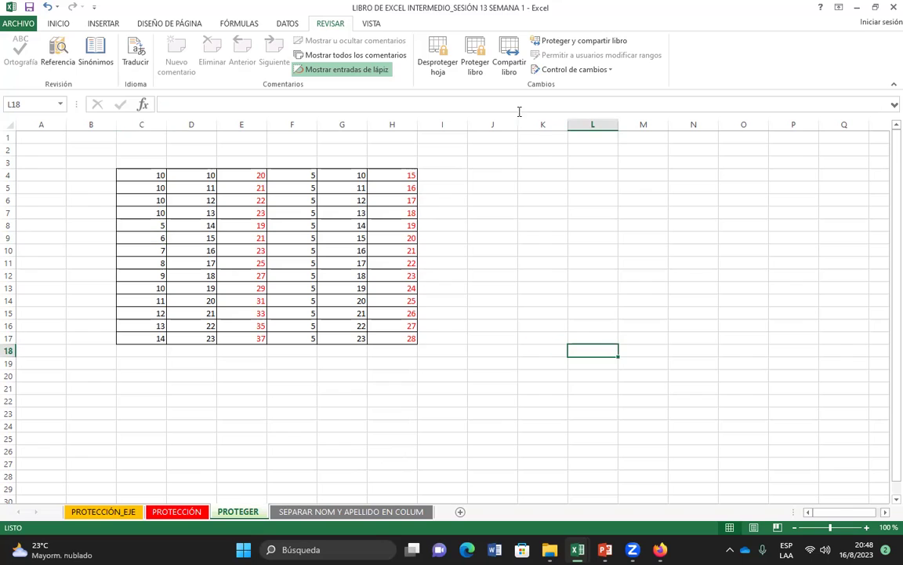
left_click(475, 62)
left_click(458, 227)
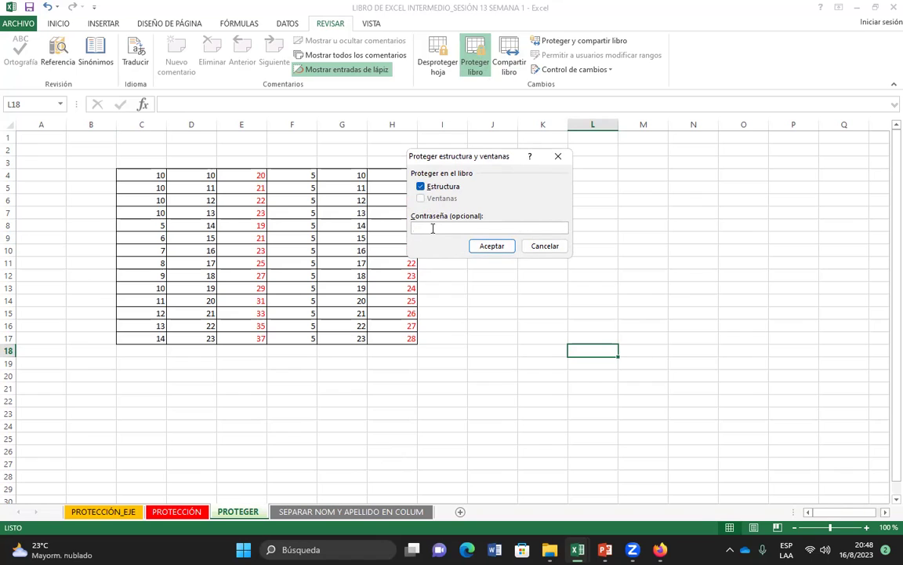
type("123")
key("Return")
type("123")
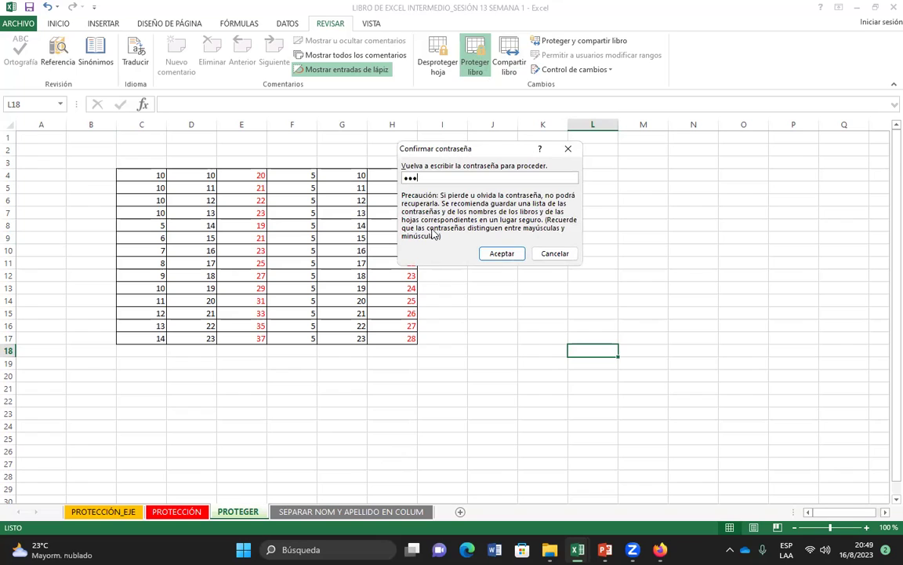
key("Return")
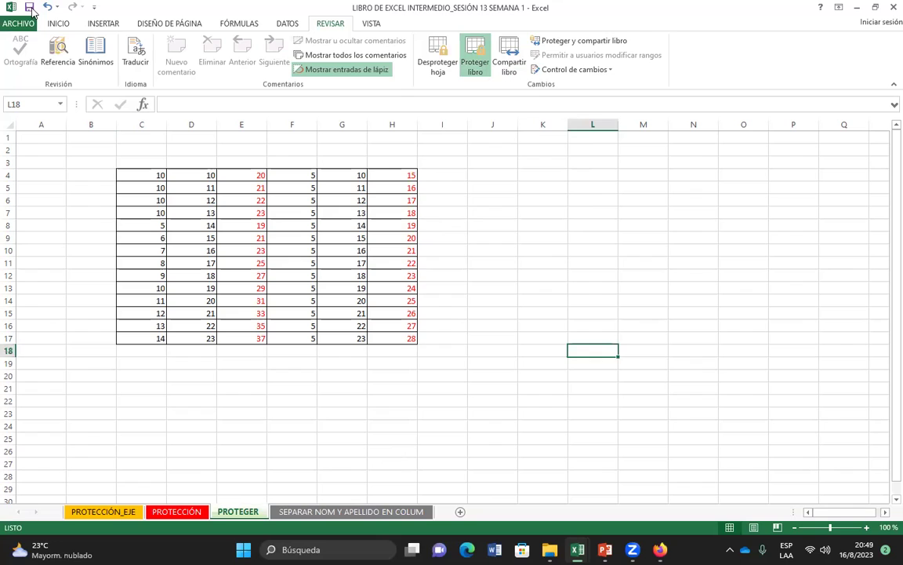
left_click(443, 425)
left_click(545, 363)
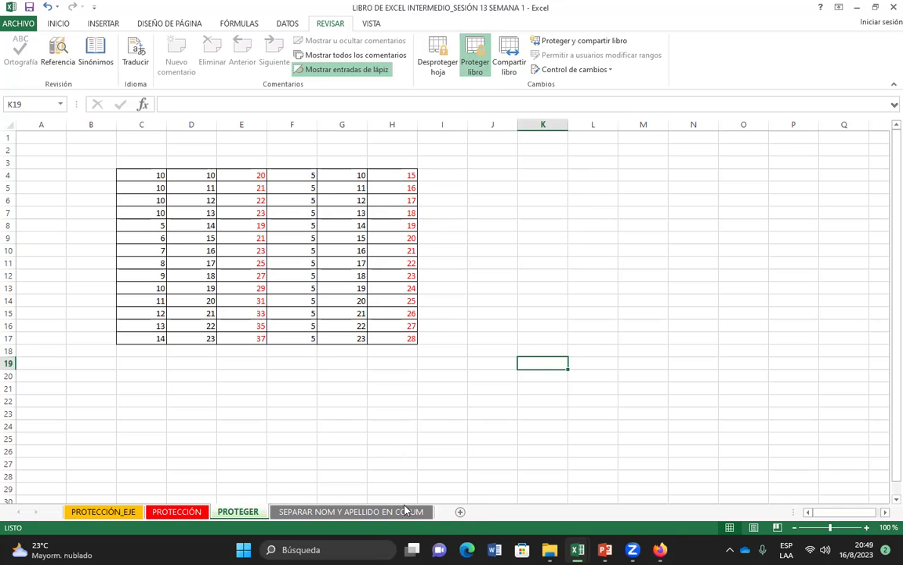
left_click(369, 511)
right_click(368, 511)
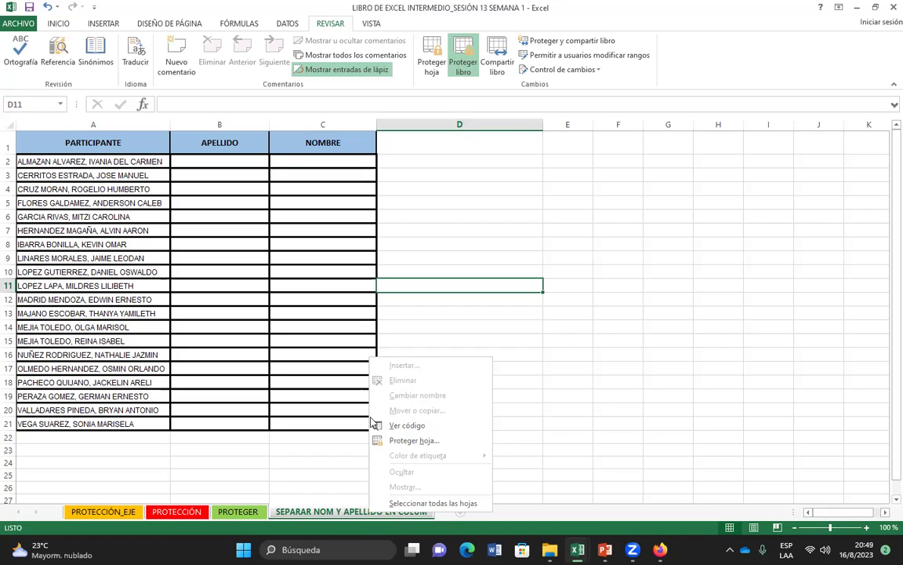
left_click(240, 513)
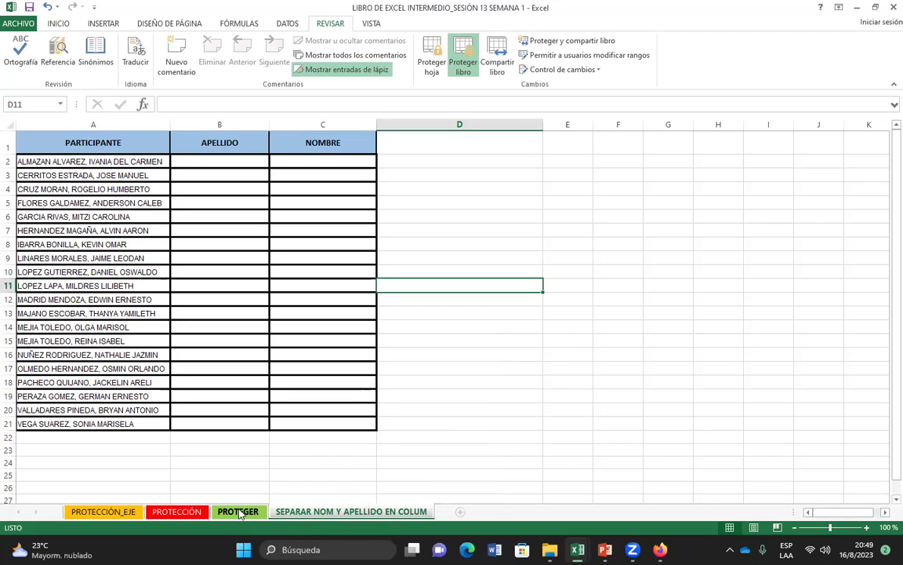
right_click(240, 513)
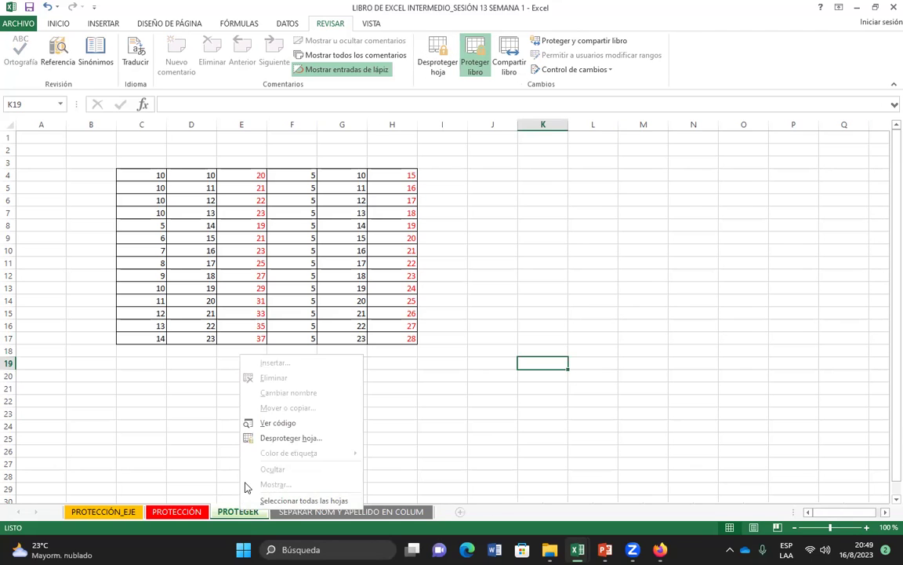
key("Escape")
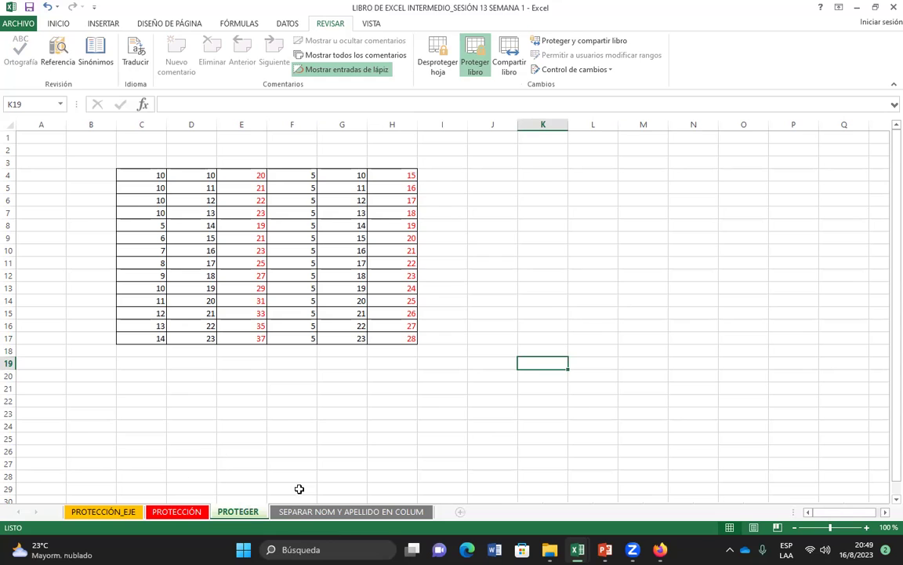
left_click(349, 511)
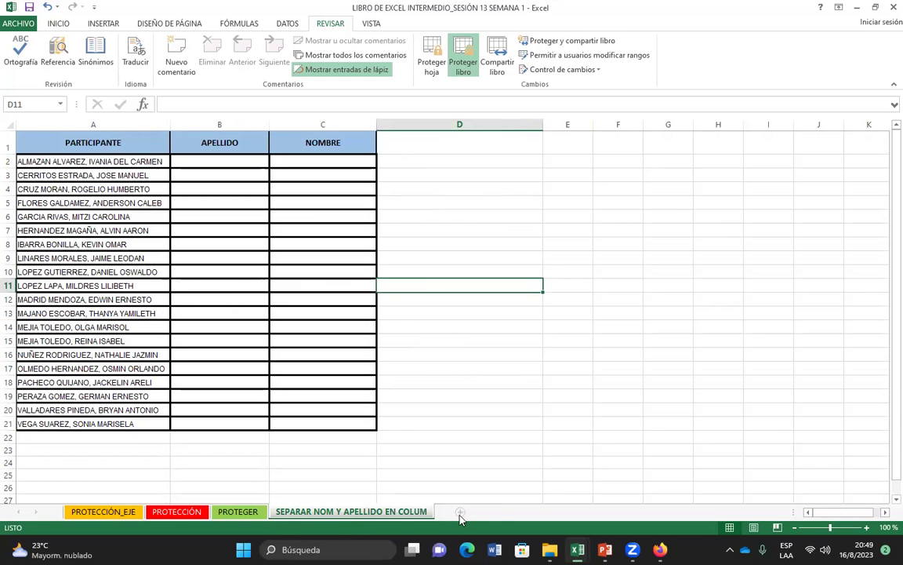
left_click(238, 511)
left_click(145, 498)
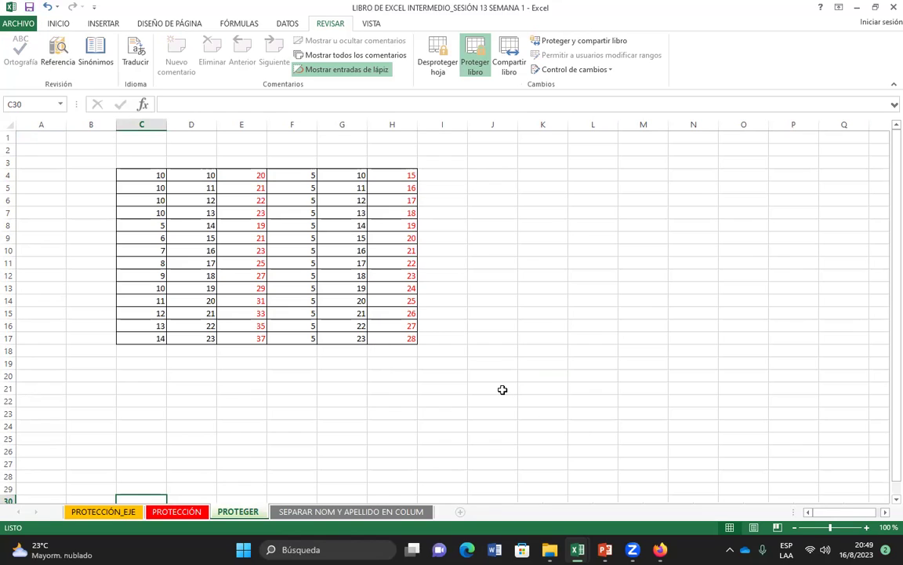
left_click(540, 224)
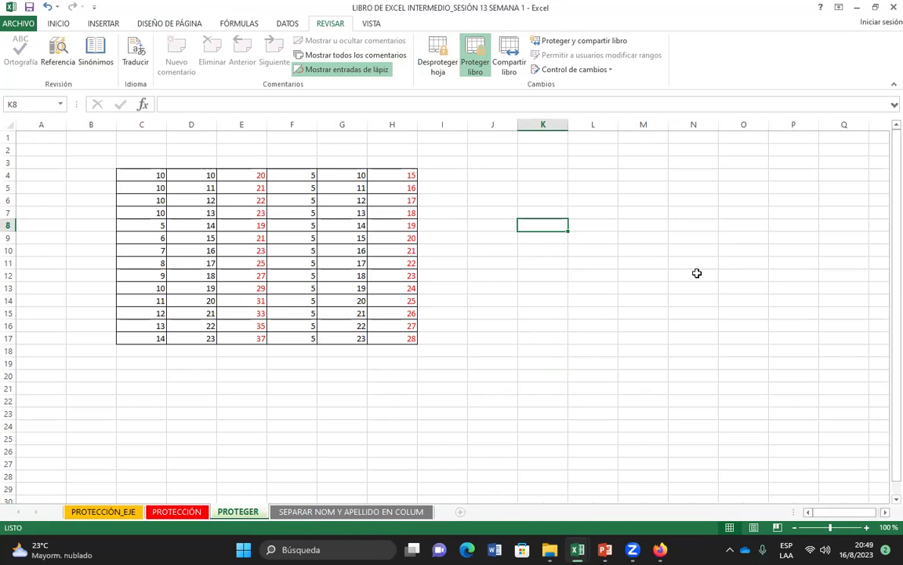
left_click(645, 266)
left_click(536, 223)
left_click(625, 286)
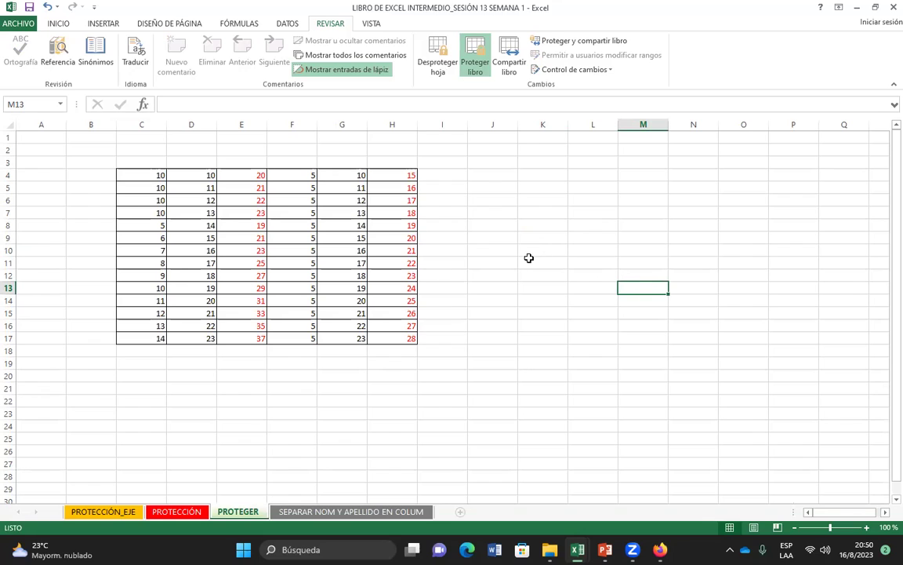
left_click(530, 258)
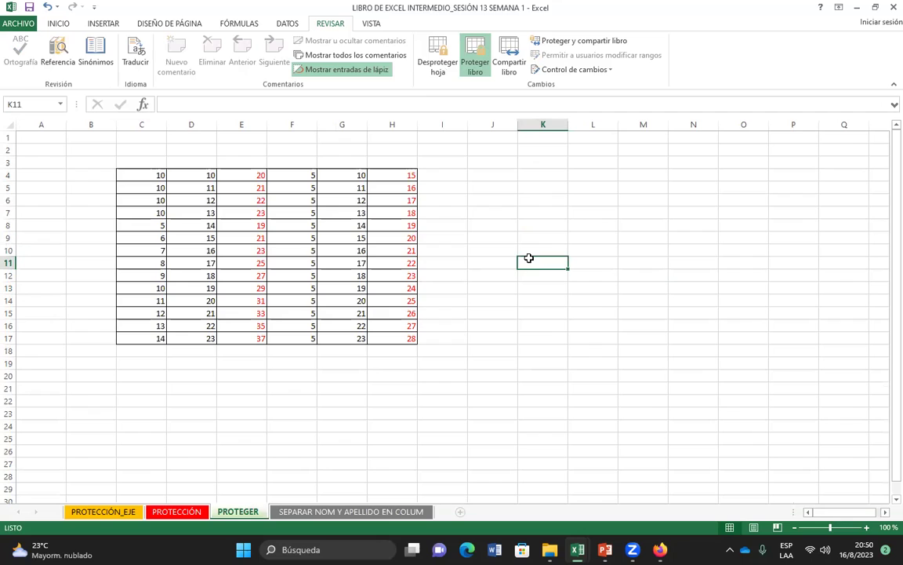
left_click(562, 285)
left_click(598, 281)
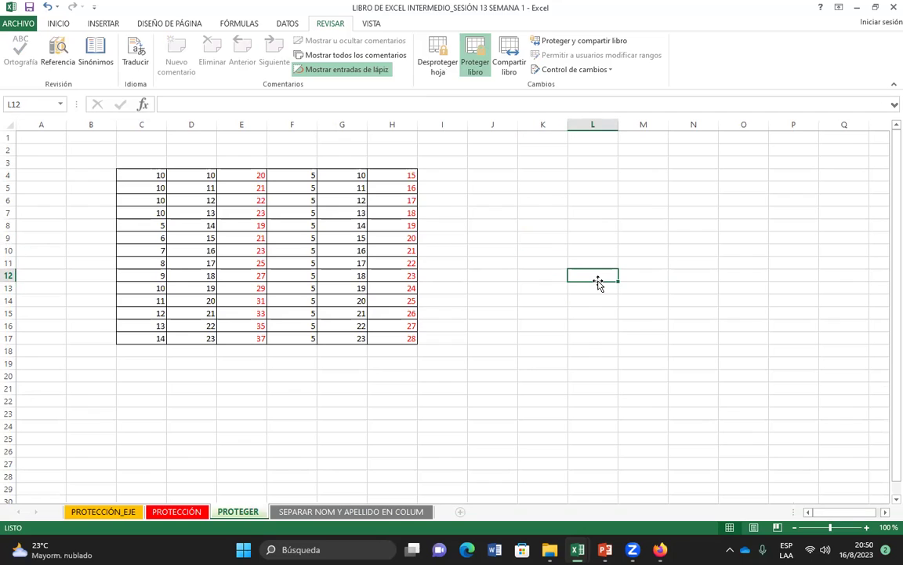
left_click(520, 249)
left_click(630, 328)
left_click(529, 240)
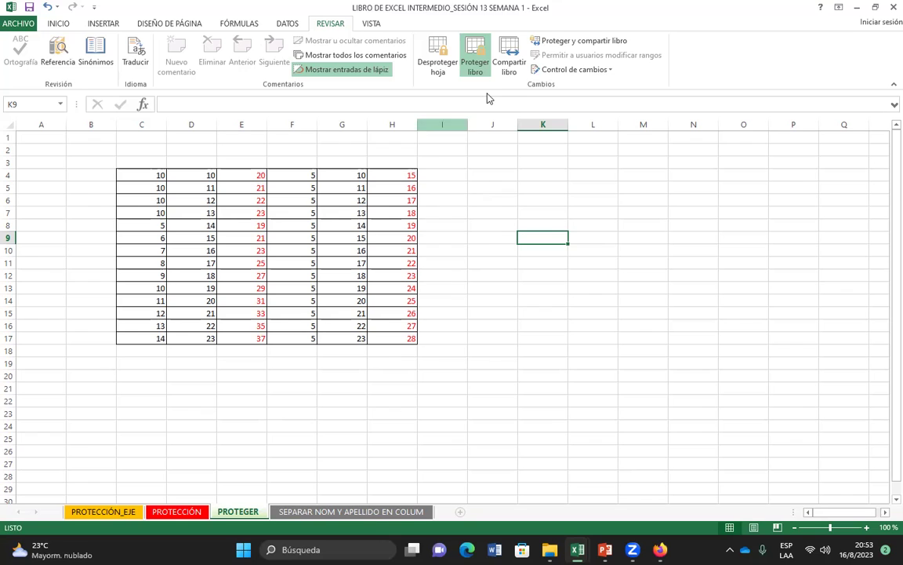
left_click(19, 23)
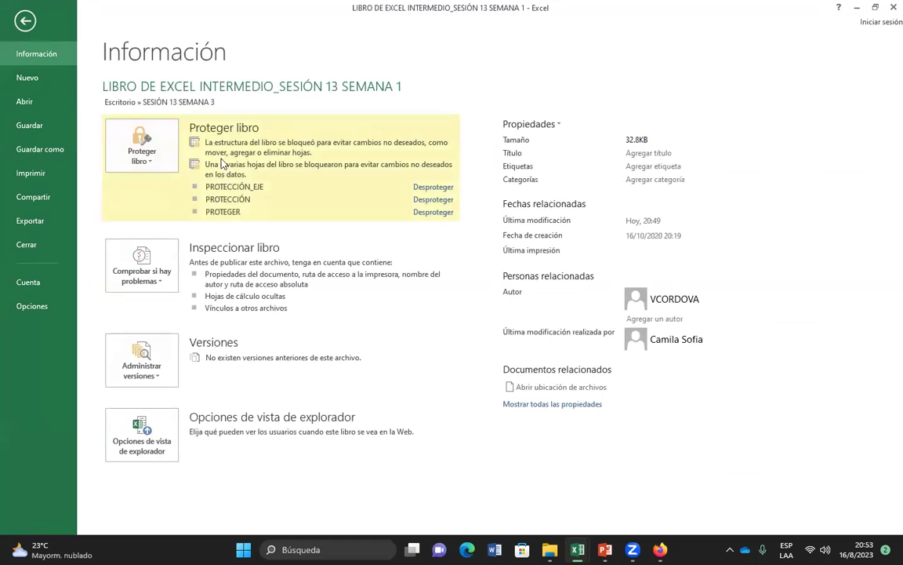
left_click(149, 162)
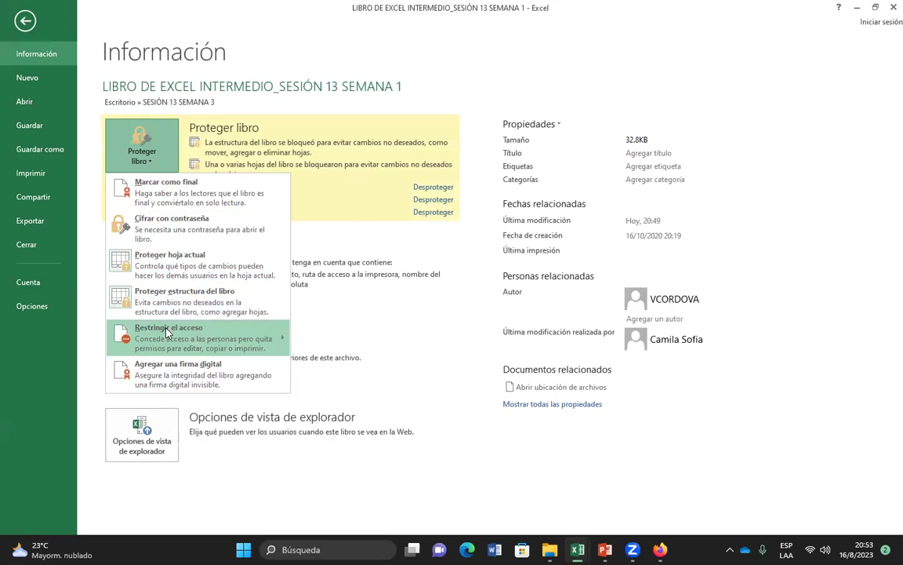
mouse_move(168, 337)
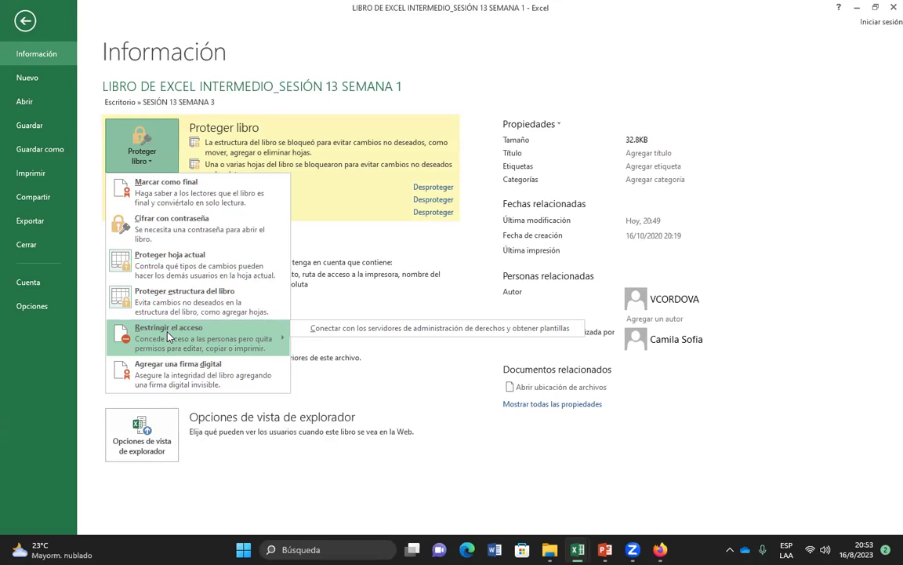
left_click(26, 24)
left_click(26, 23)
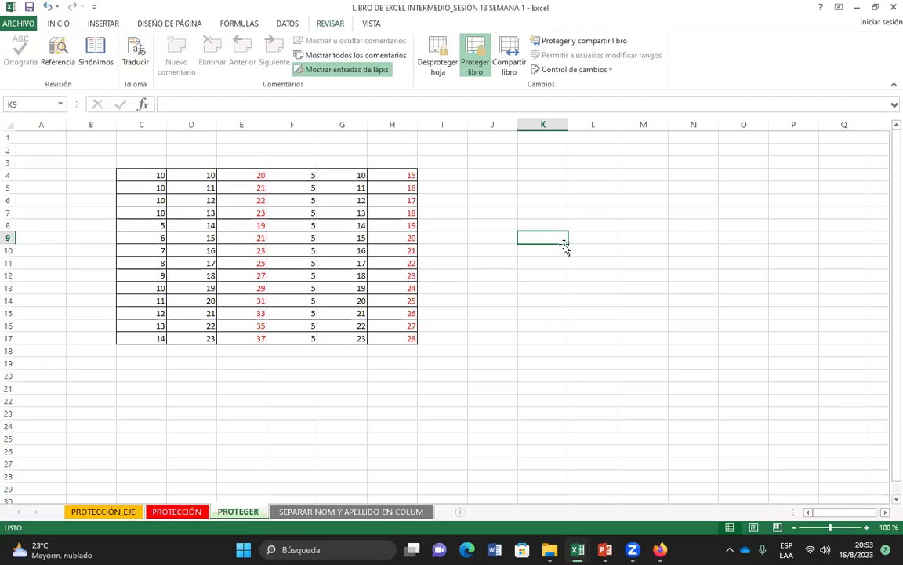
left_click(601, 280)
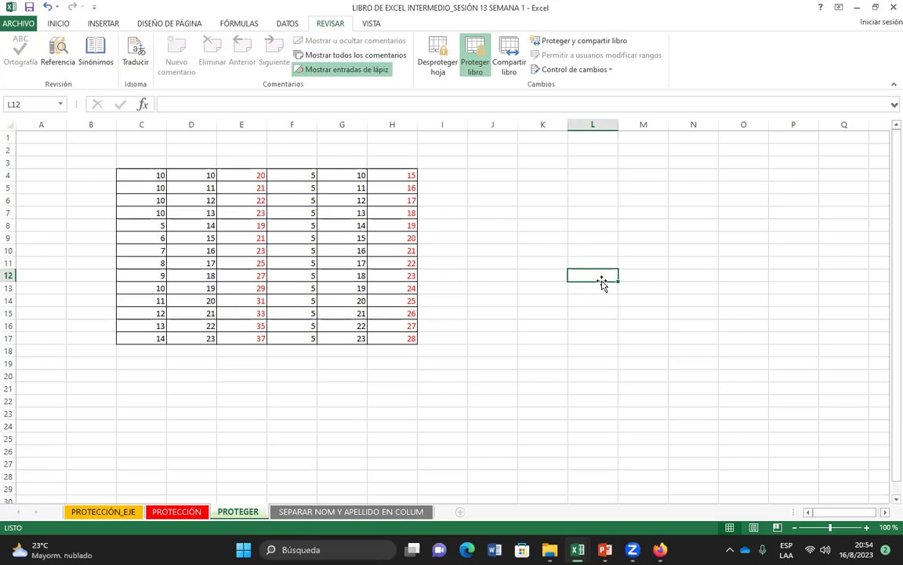
left_click(543, 262)
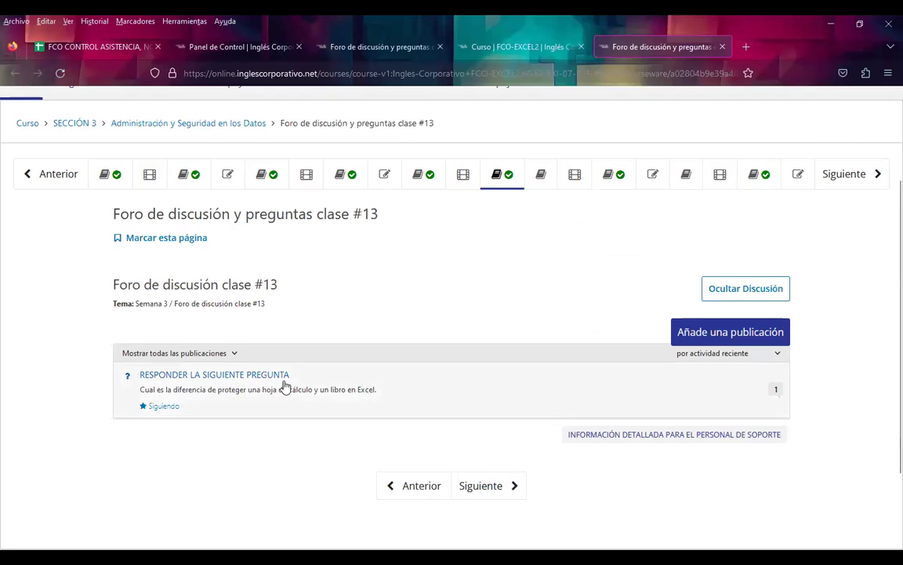
Step: Scroll the class #13 forum page to read the question on sheet versus workbook protection
scroll(235, 392, "down", 2)
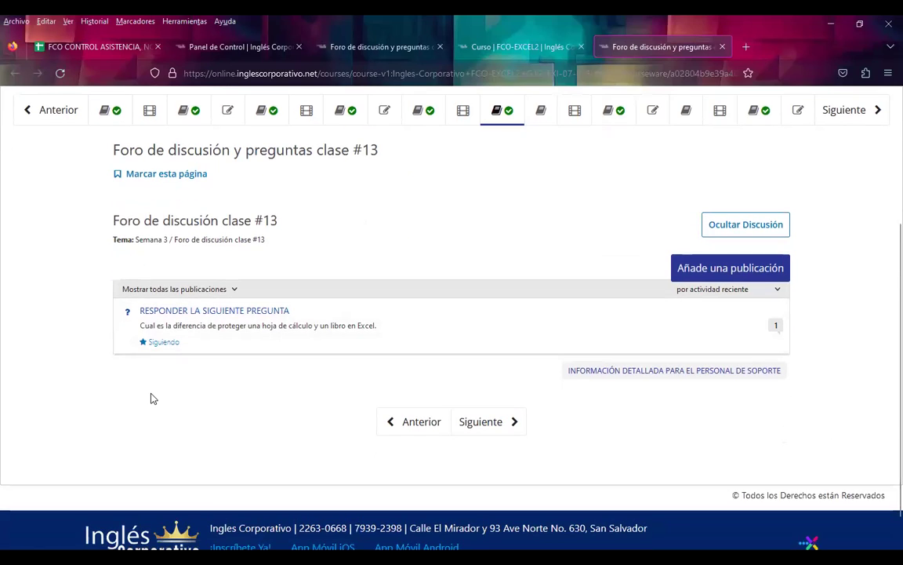